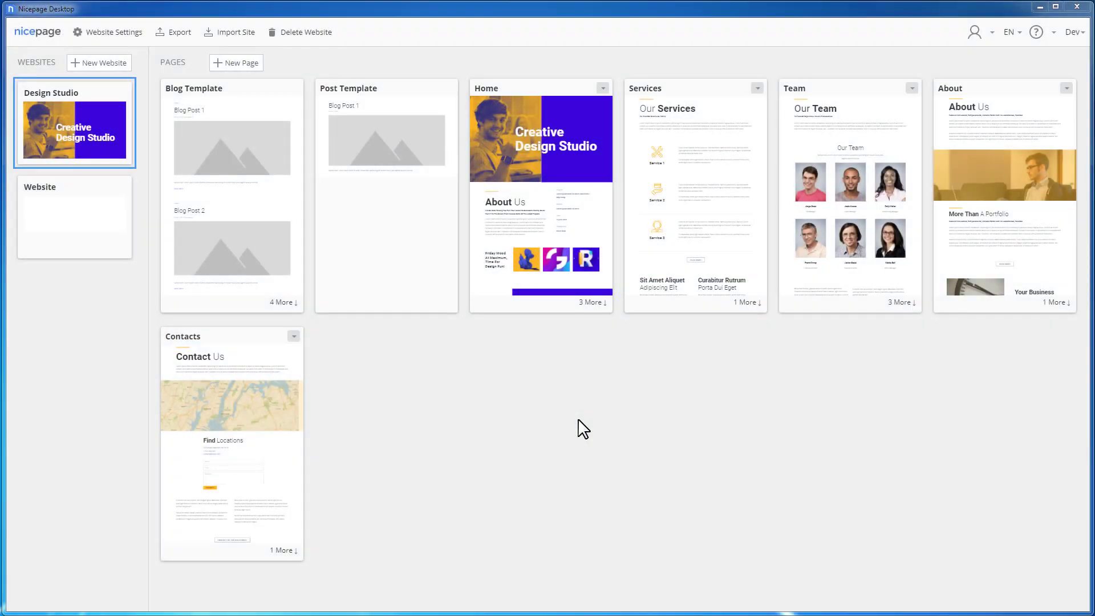
# Open the Home page and select its header navigation menu to view the menu properties
pyautogui.click(538, 201)
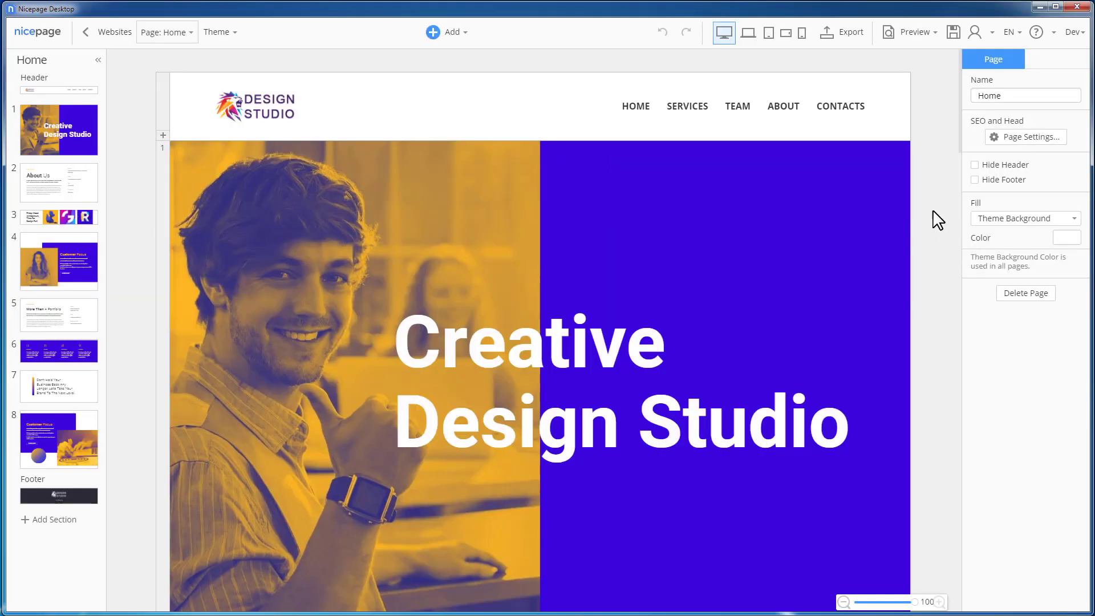
pyautogui.click(896, 136)
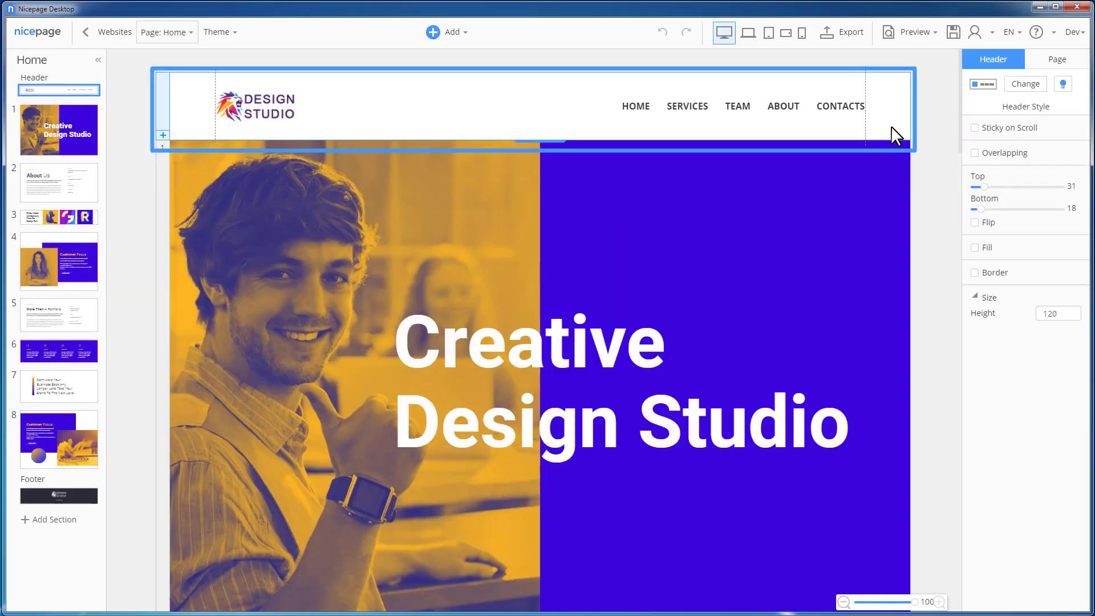
pyautogui.click(658, 117)
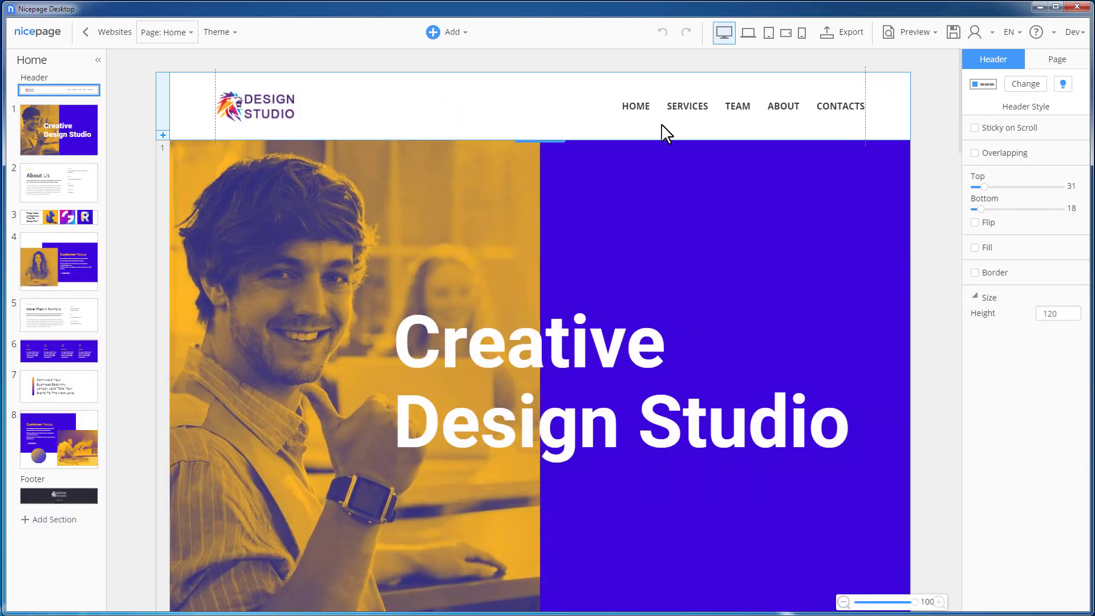
# In the page overview, drag the Services page after Team, then select the Home page header
pyautogui.click(104, 44)
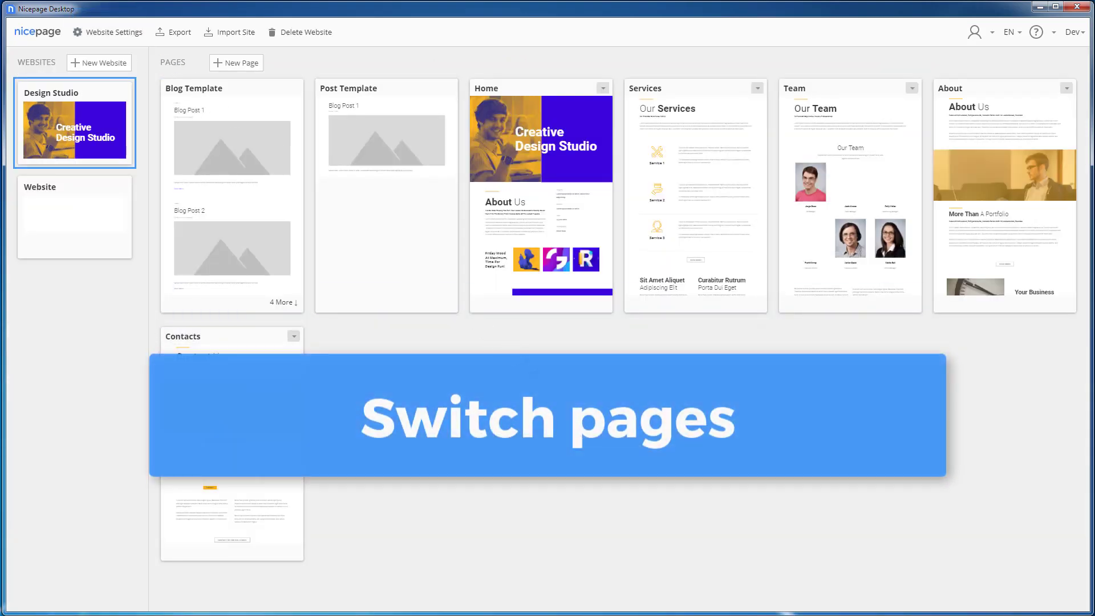
pyautogui.moveTo(650, 90); pyautogui.dragTo(861, 89)
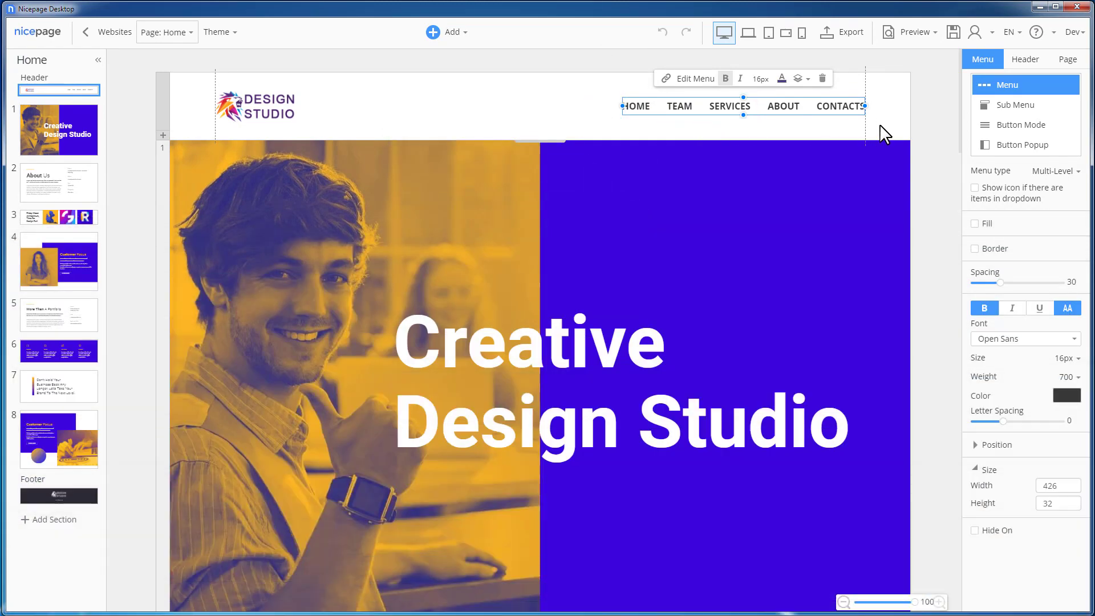
pyautogui.click(885, 134)
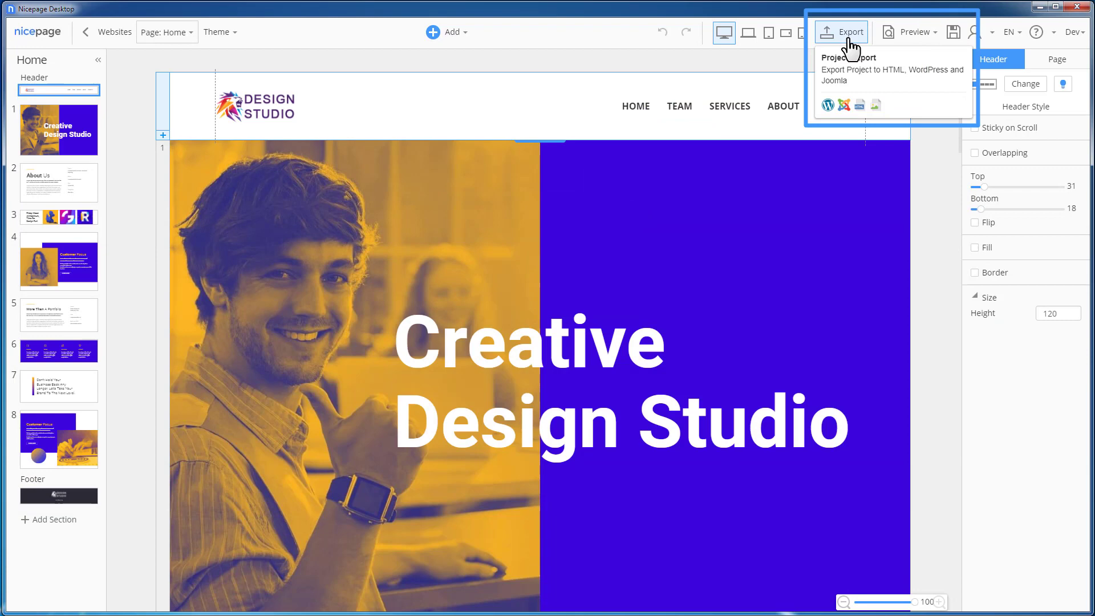
# Export the site for WordPress as np_menu_wp with theme and content
pyautogui.click(850, 40)
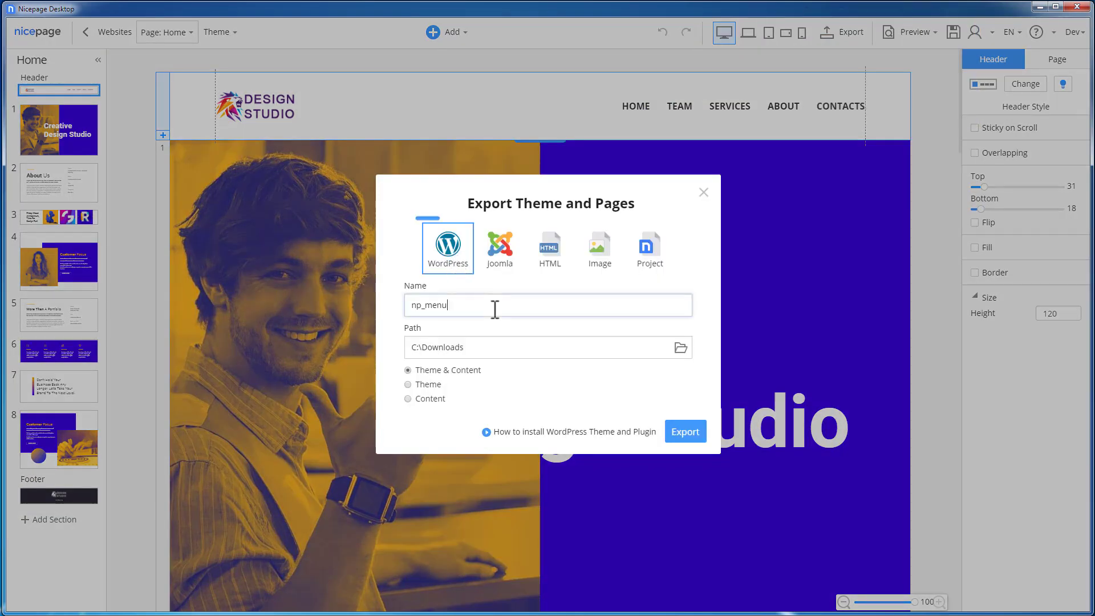
pyautogui.write('_')
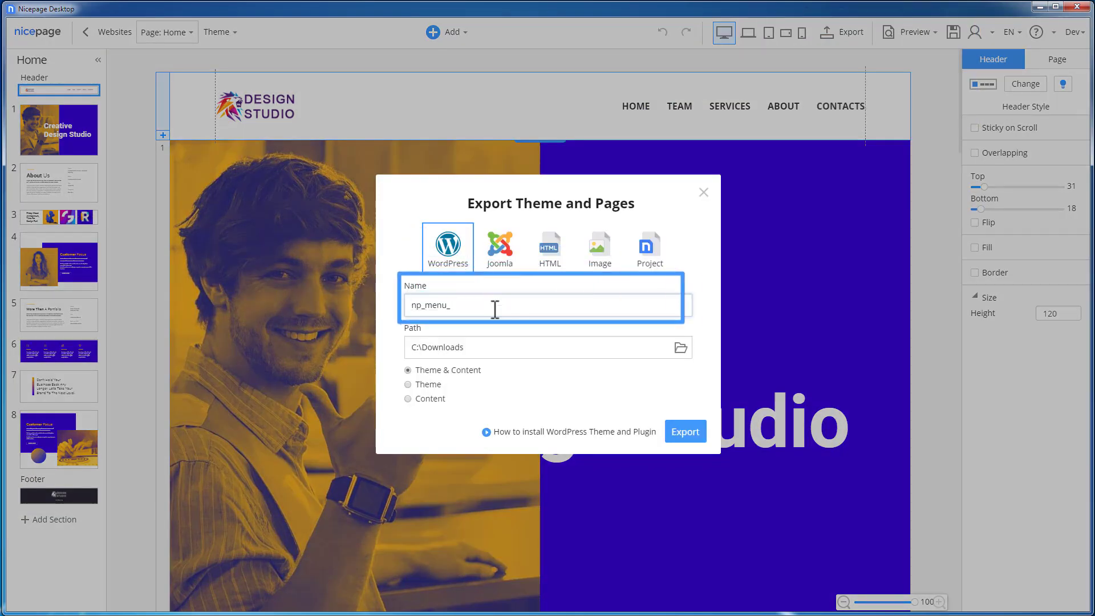
pyautogui.write('wp')
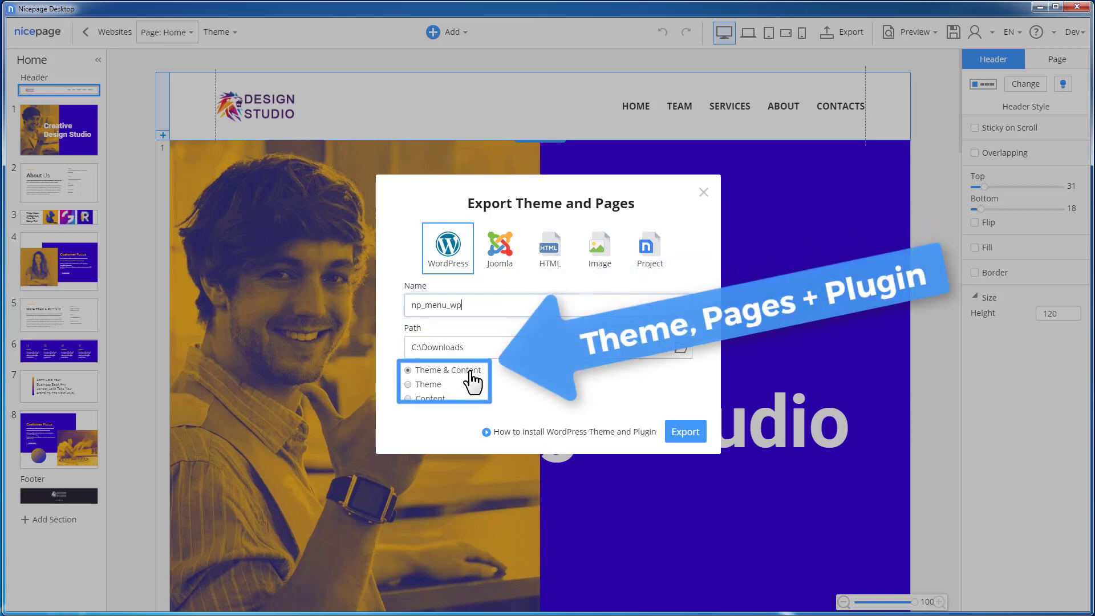
pyautogui.click(687, 432)
pyautogui.click(556, 342)
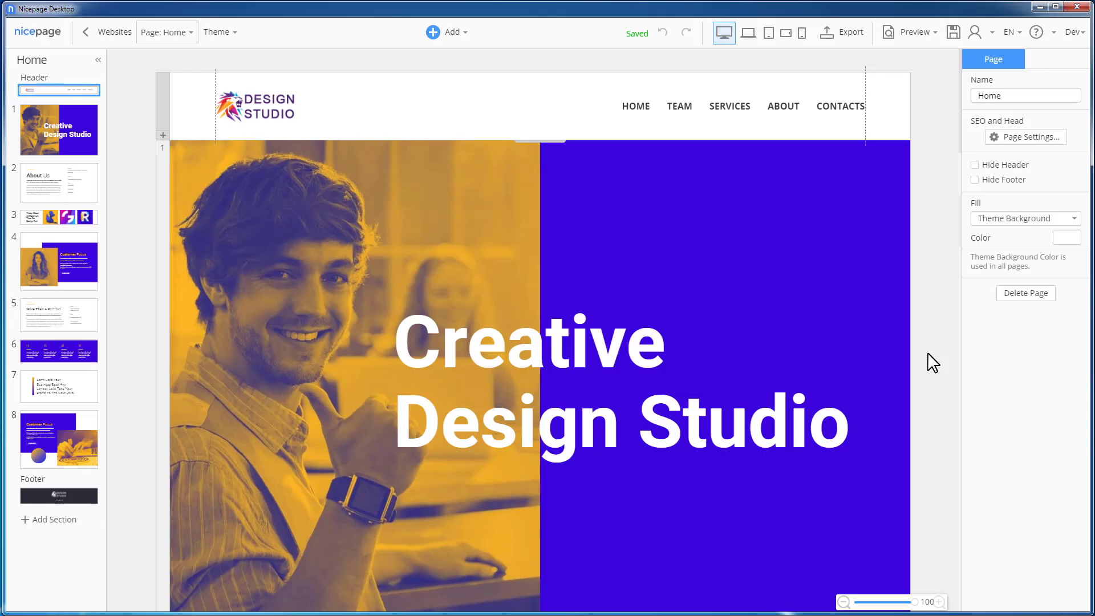
# Export the site again for Joomla as np_menu_joomla
pyautogui.click(847, 34)
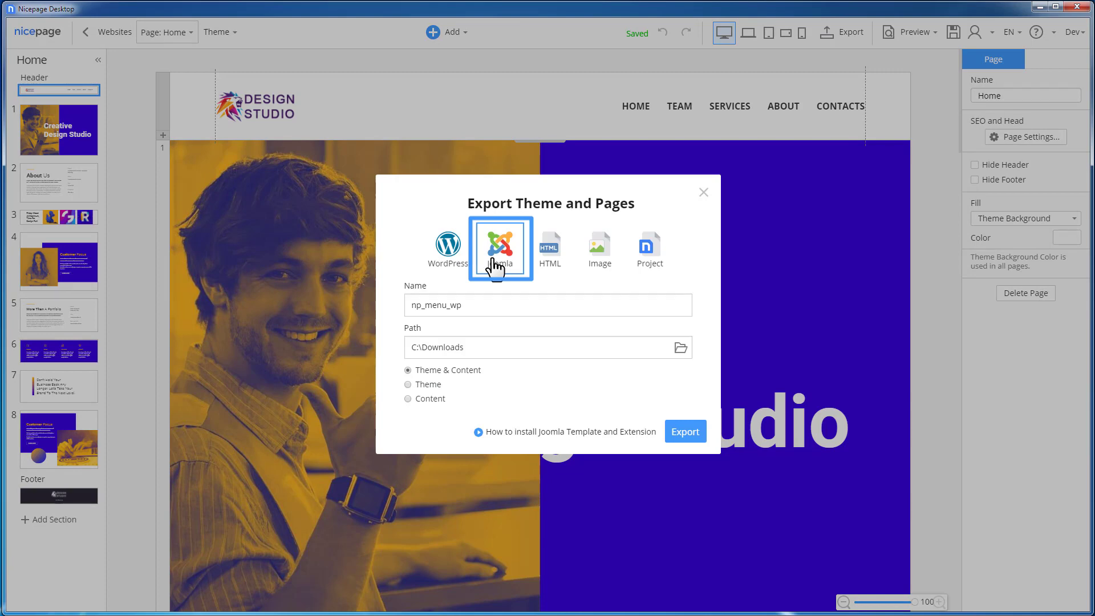
pyautogui.click(496, 265)
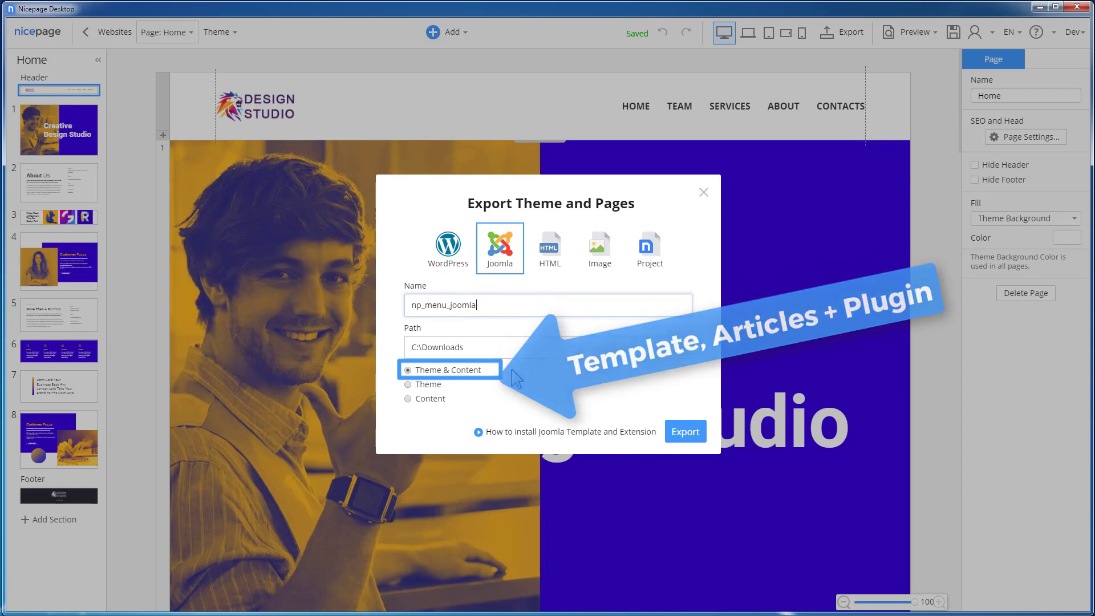
pyautogui.click(689, 435)
pyautogui.click(543, 339)
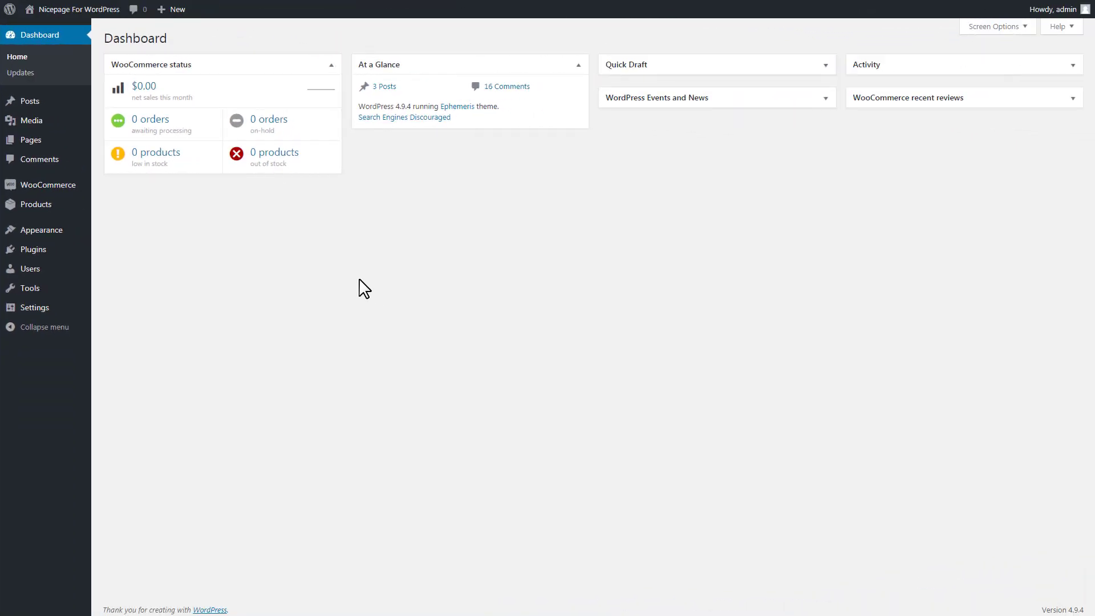
# Upload np_menu_wp.zip as a new WordPress theme, install it and activate it
pyautogui.moveTo(57, 231)
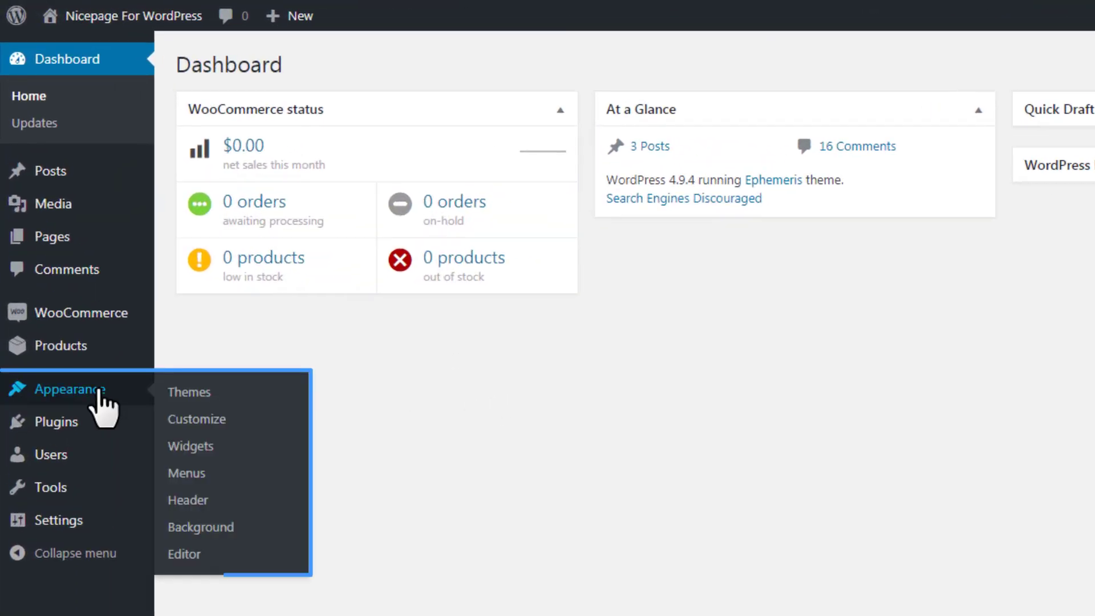
pyautogui.click(225, 395)
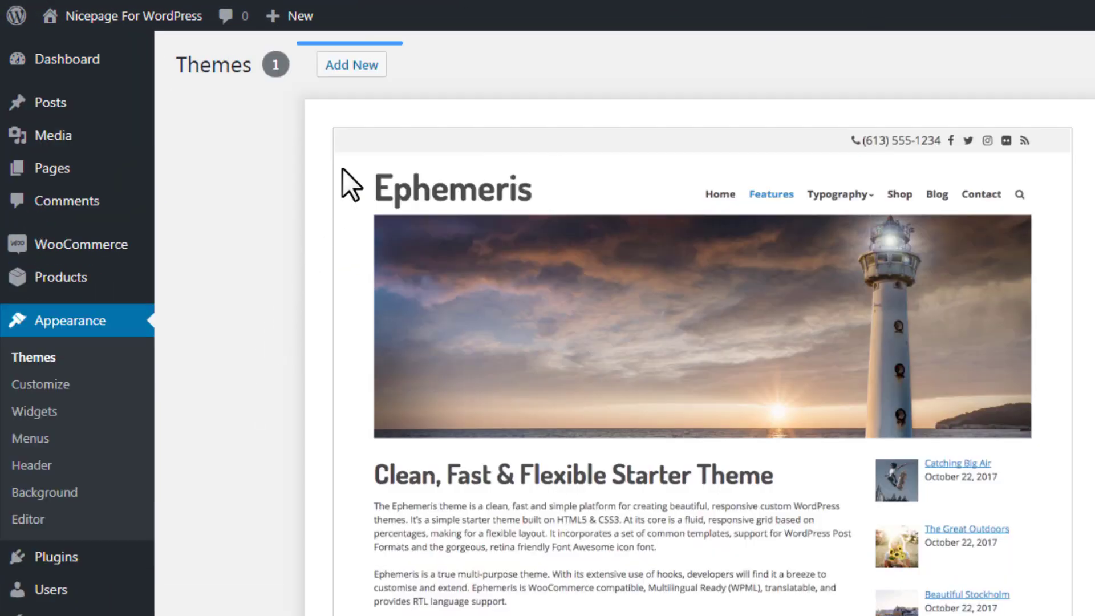
pyautogui.click(365, 70)
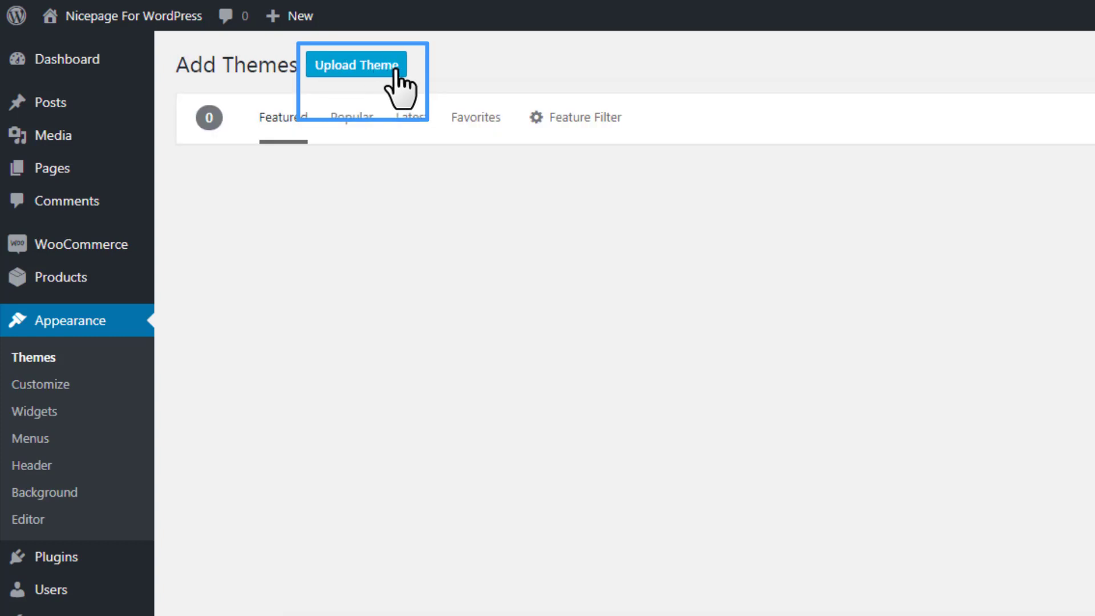
pyautogui.click(396, 71)
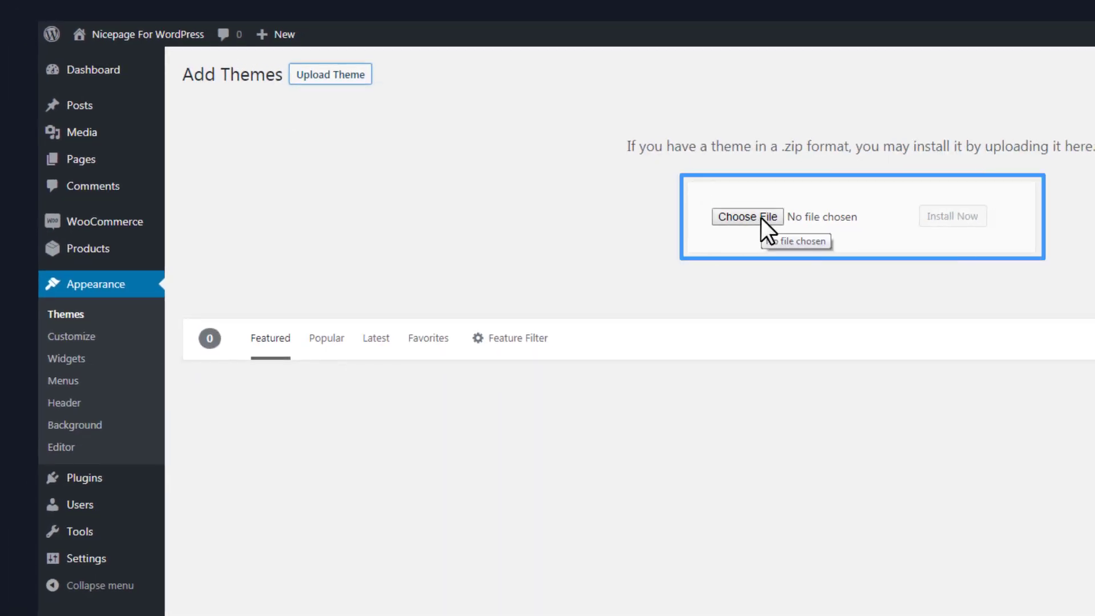
pyautogui.click(761, 218)
pyautogui.click(463, 142)
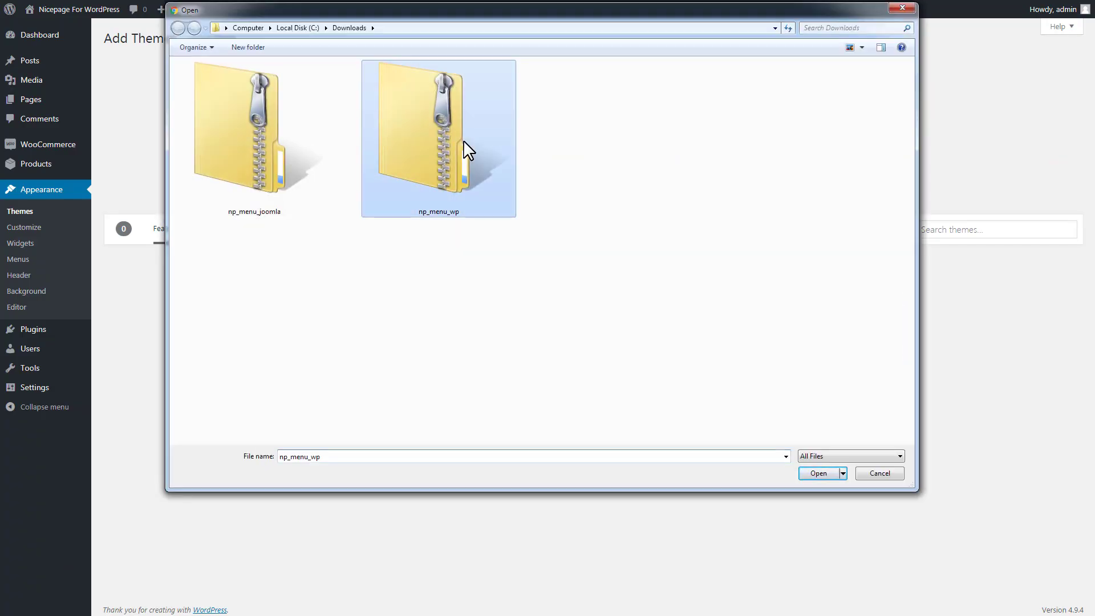
pyautogui.click(818, 472)
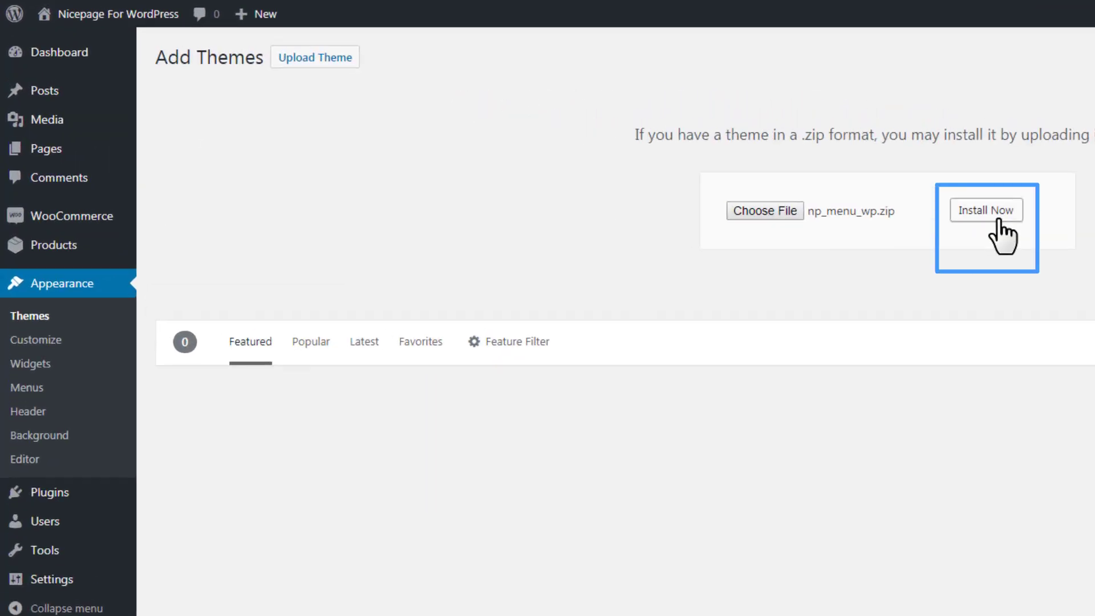
pyautogui.click(1000, 221)
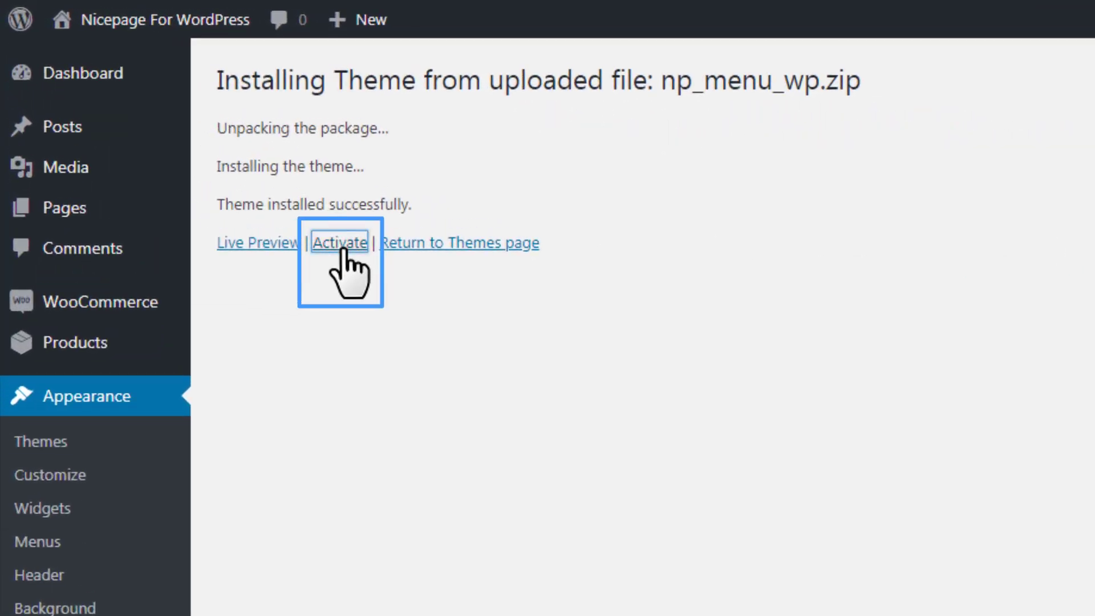
pyautogui.click(343, 245)
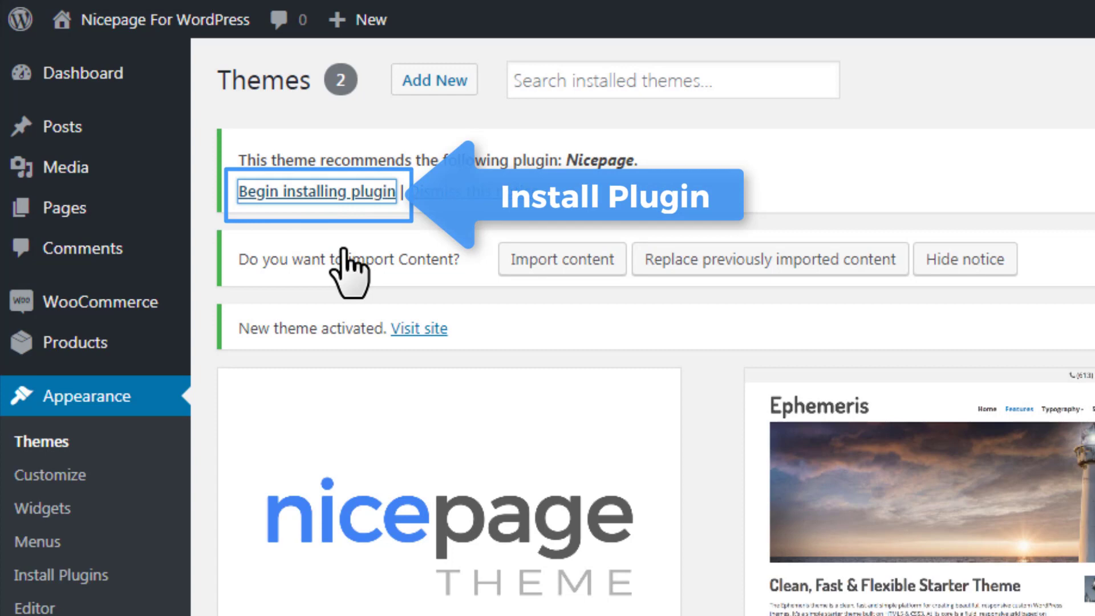
# Install the recommended Nicepage plugin, then import the theme's bundled content from the Dashboard
pyautogui.click(319, 191)
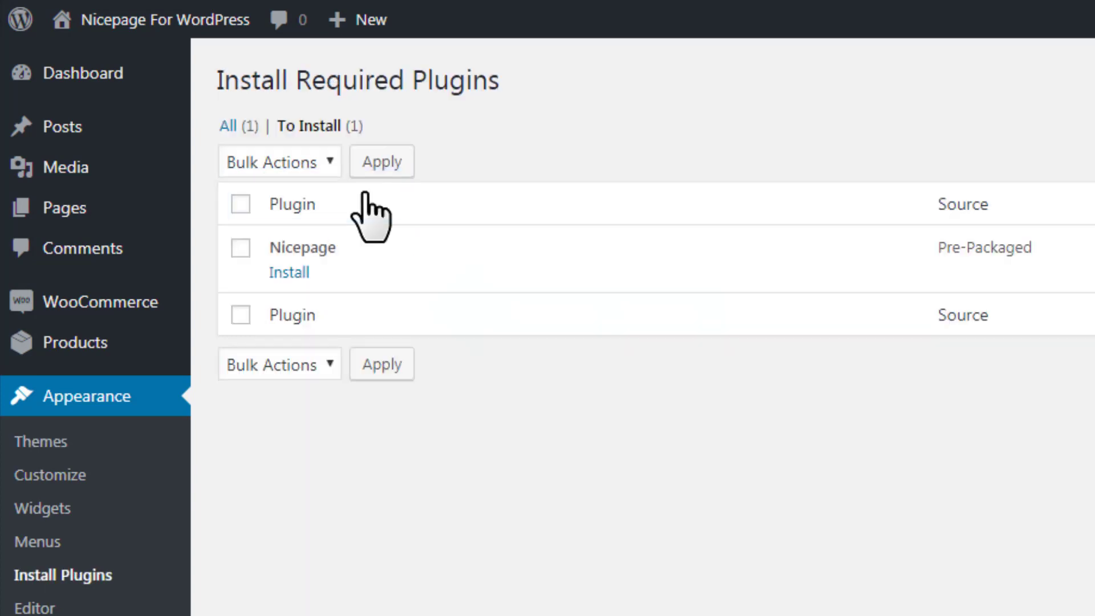
pyautogui.click(288, 273)
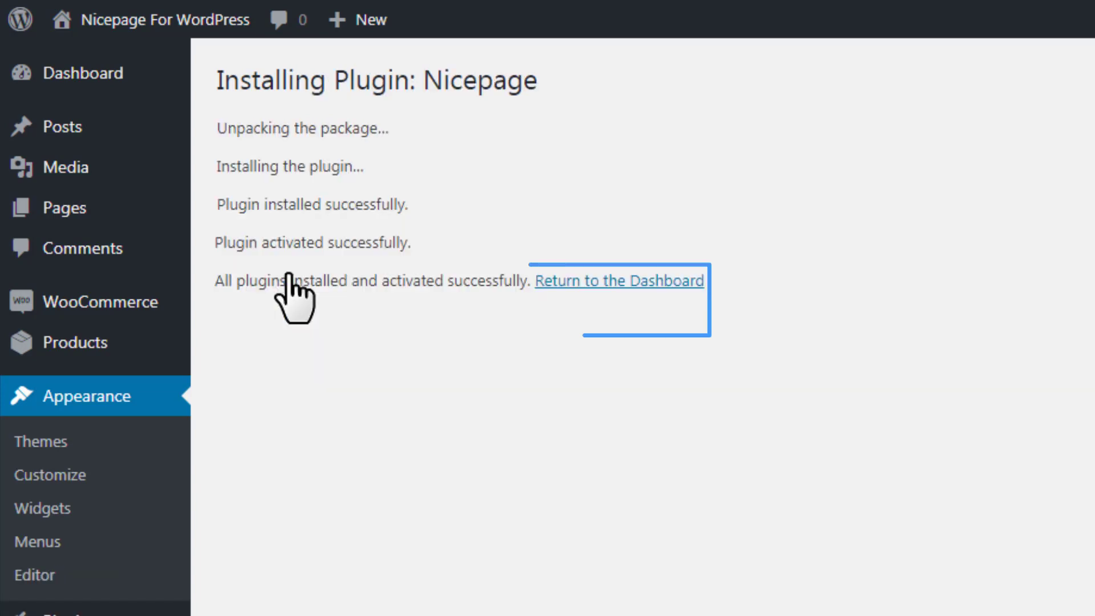
pyautogui.click(627, 280)
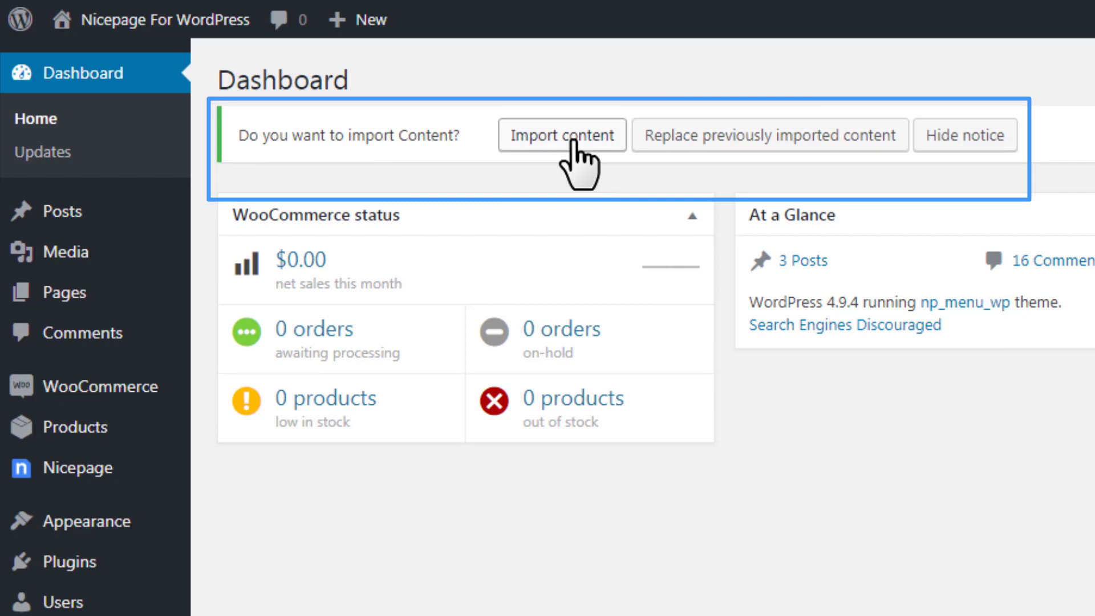
pyautogui.click(577, 137)
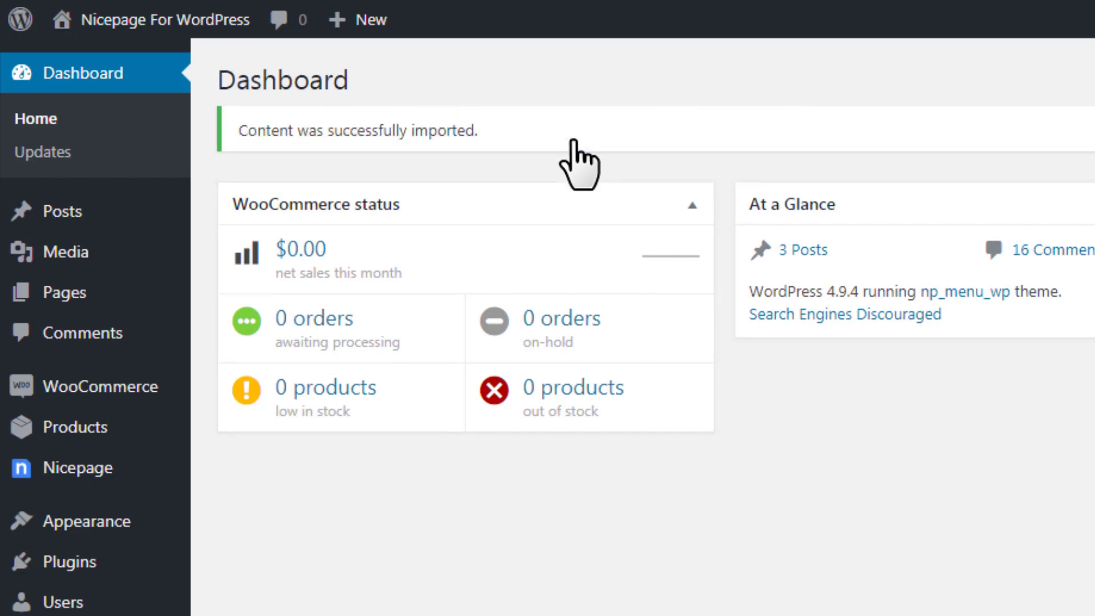
pyautogui.moveTo(137, 23)
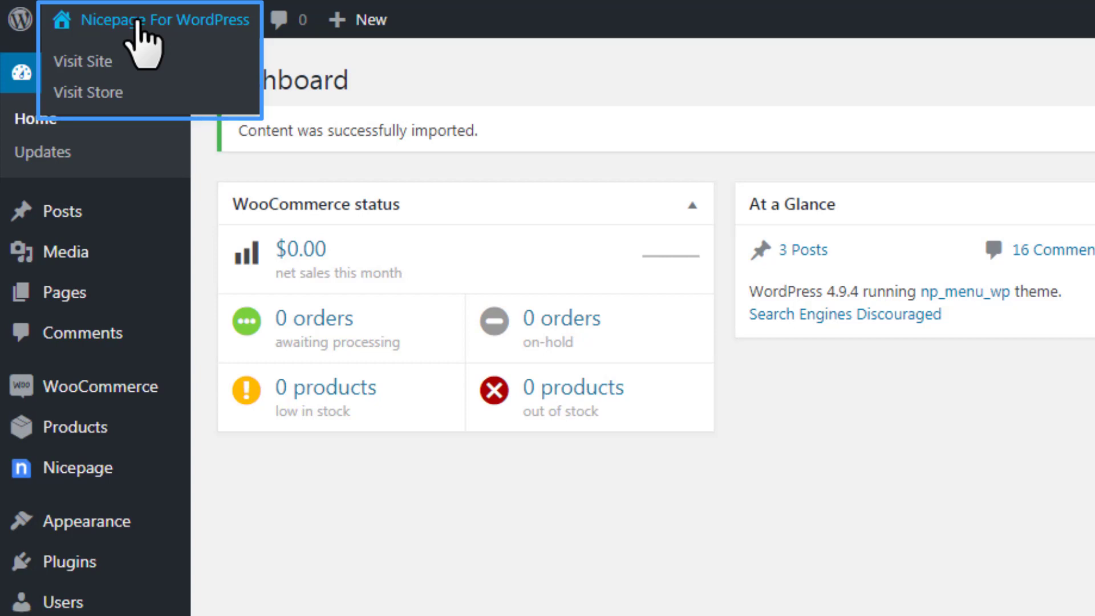
# Visit the live front page and scroll through the Design Studio home page and About Us section
pyautogui.click(92, 60)
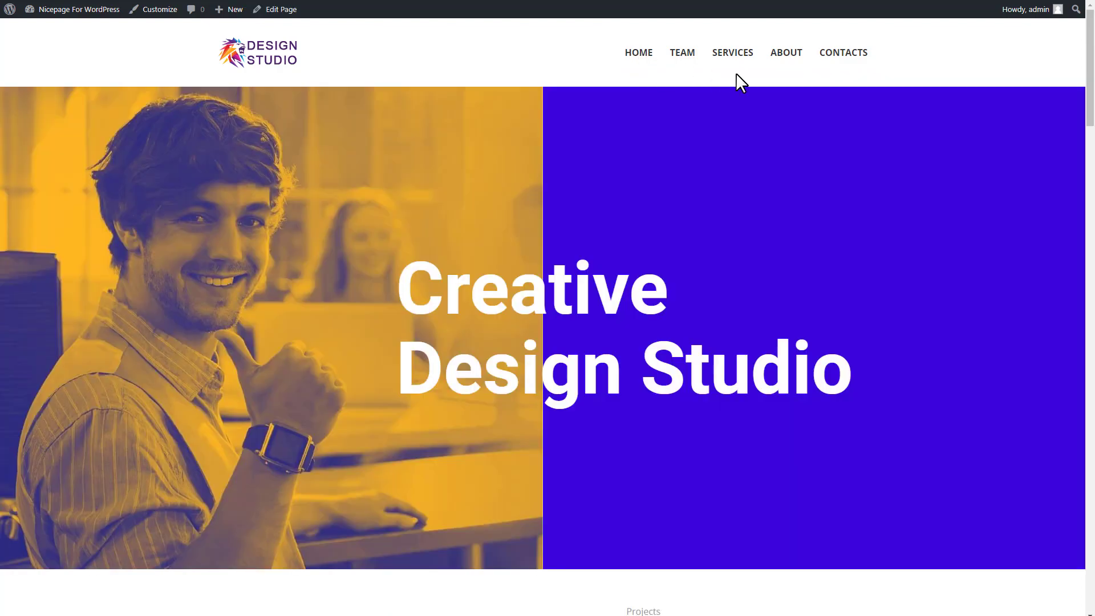
pyautogui.scroll(-20, 755, 77)
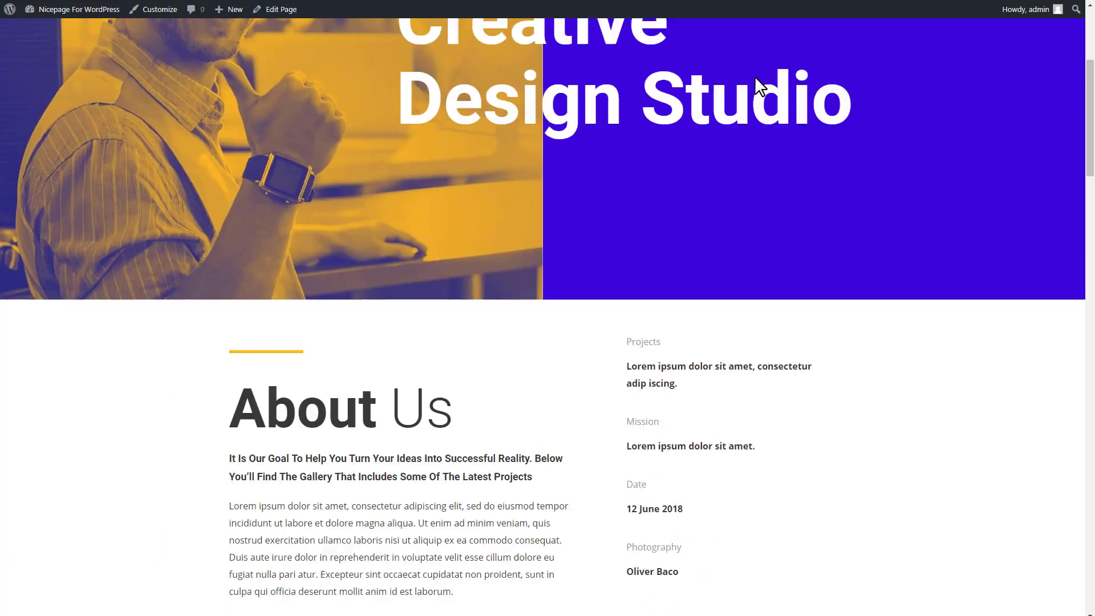
pyautogui.scroll(-10, 767, 97)
pyautogui.scroll(20, 775, 110)
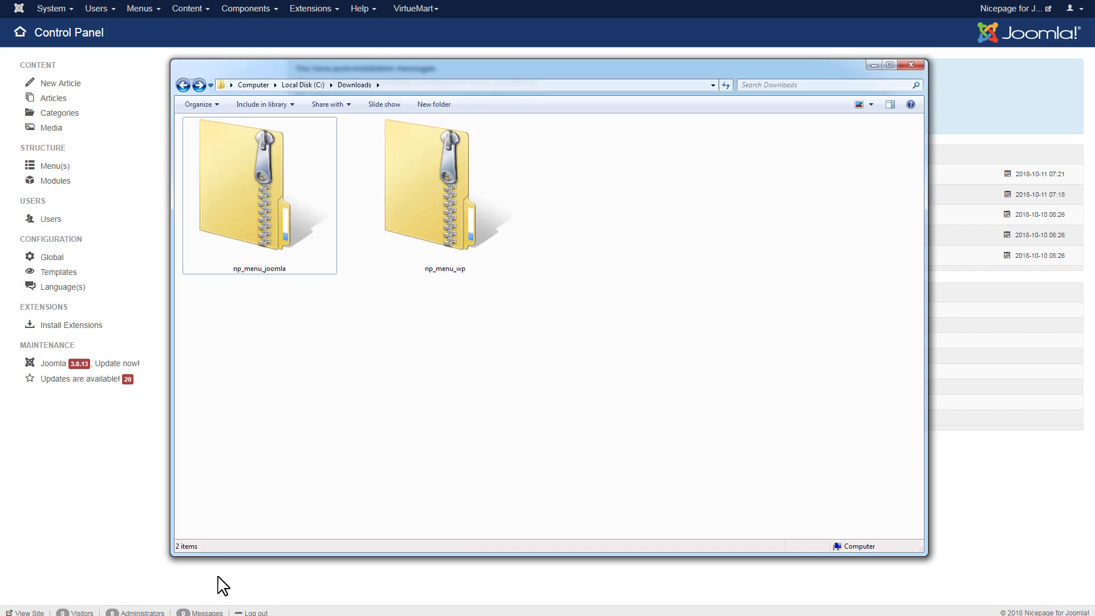
# Extract np_menu_joomla.zip into an np_menu_joomla folder and open its extensions subfolder
pyautogui.rightClick(329, 259)
pyautogui.click(366, 289)
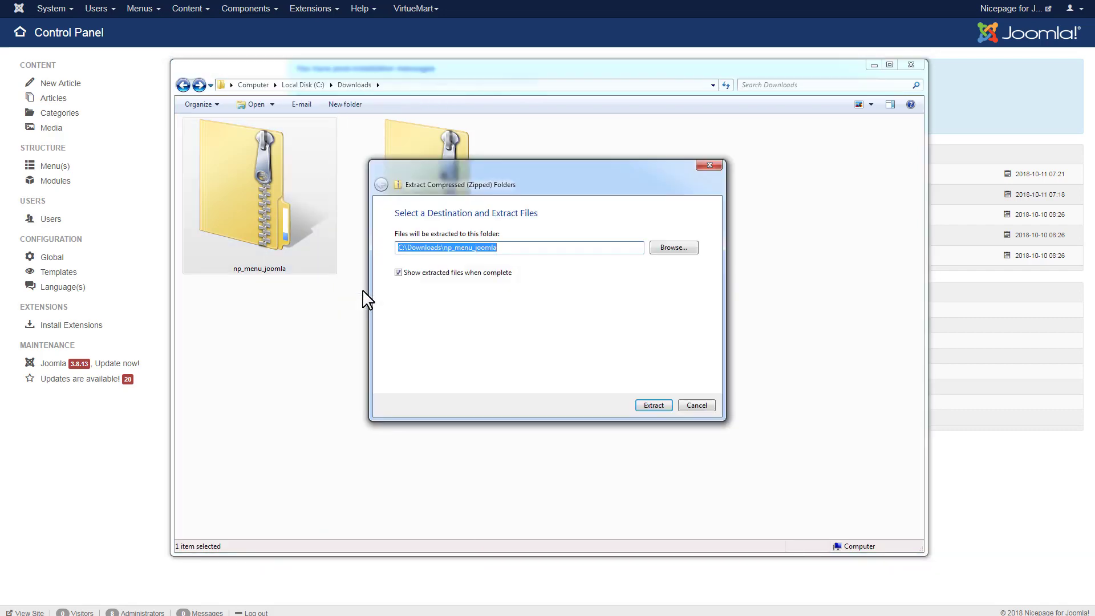
pyautogui.click(654, 405)
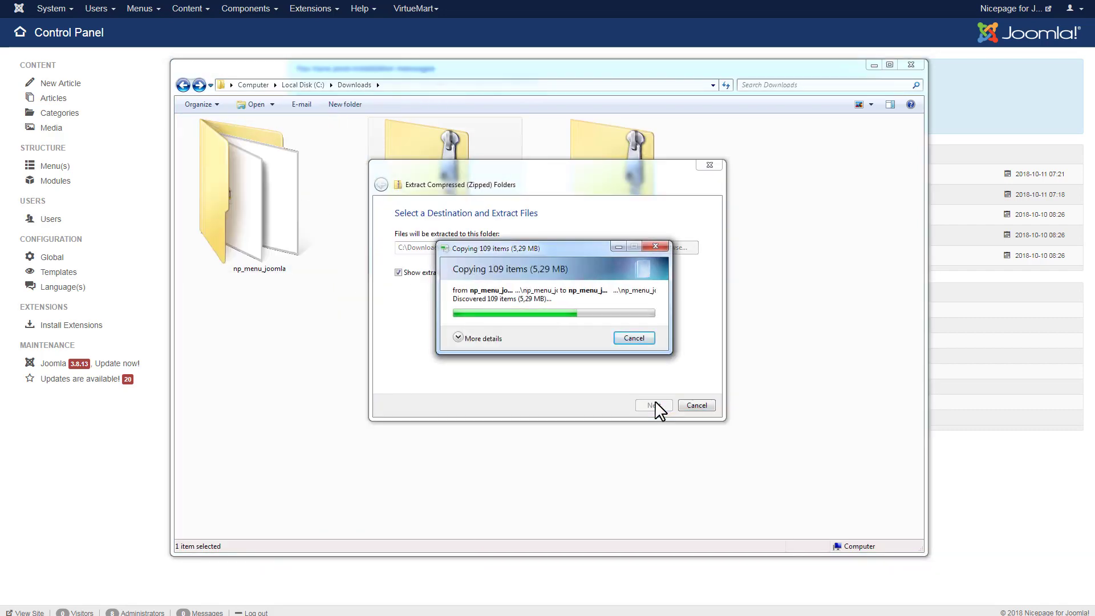
pyautogui.moveTo(638, 300)
pyautogui.mouseDown()
pyautogui.moveTo(606, 166)
pyautogui.moveTo(648, 289)
pyautogui.mouseUp()
pyautogui.doubleClick(734, 268)
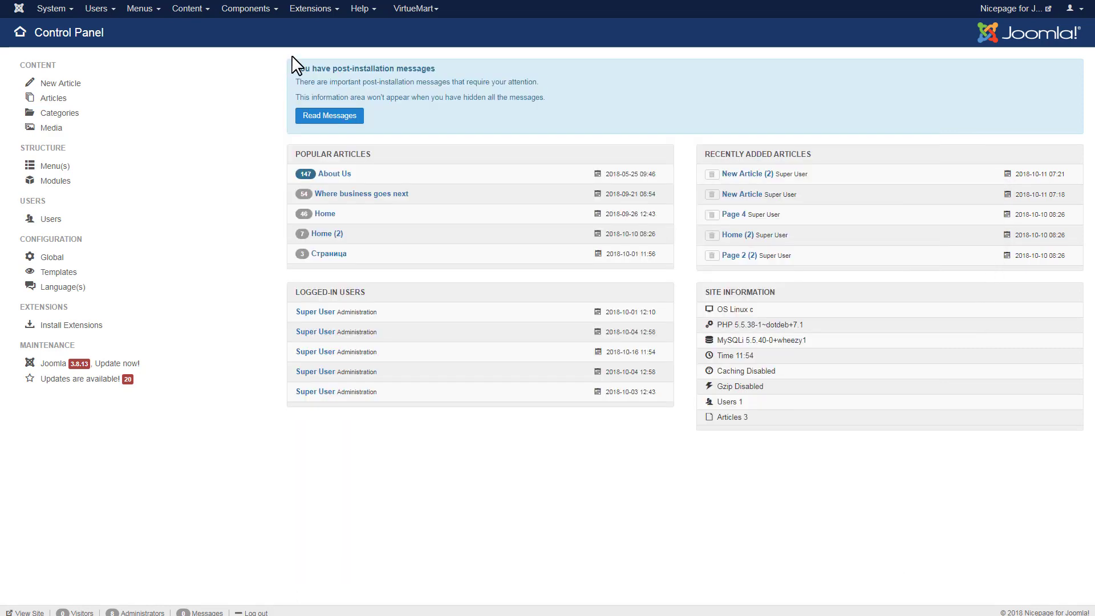
# Install the np_menu_joomla.zip template package through Joomla's extension installer
pyautogui.click(323, 8)
pyautogui.moveTo(360, 29)
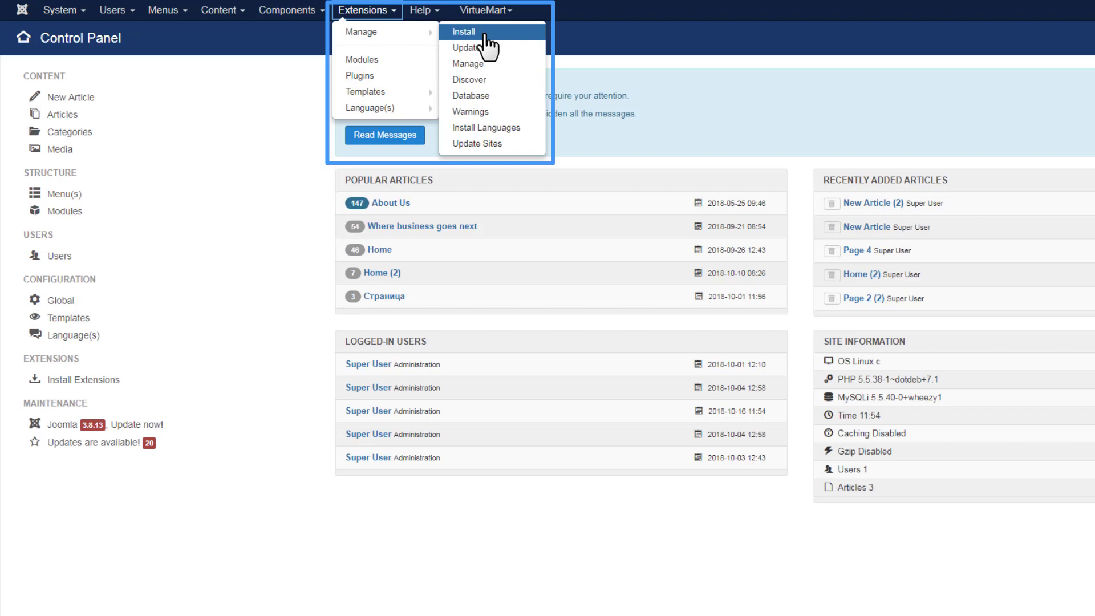
pyautogui.click(483, 33)
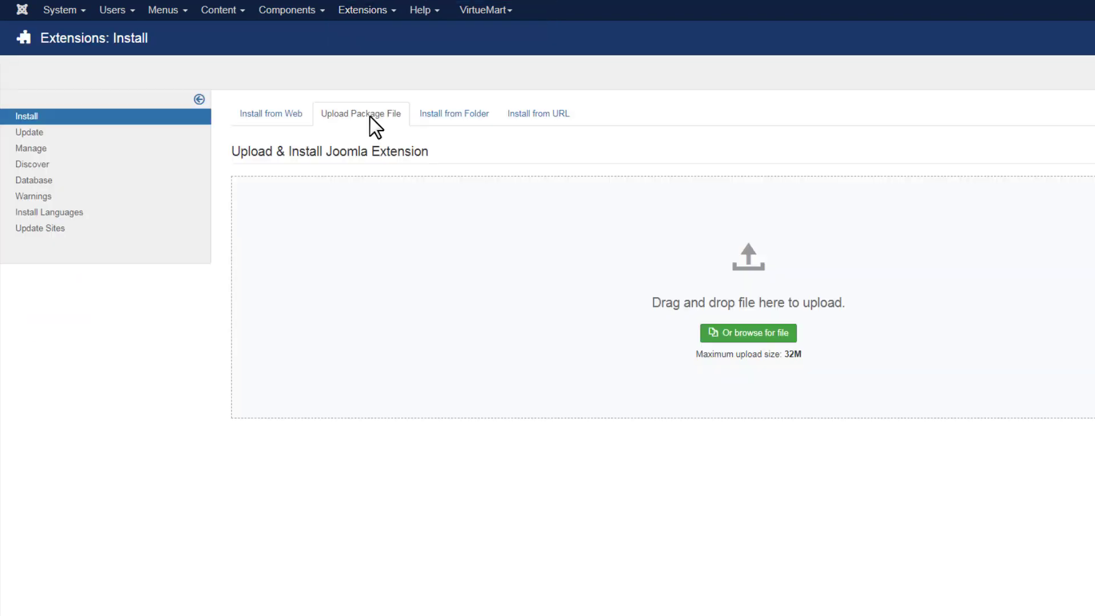
pyautogui.click(760, 334)
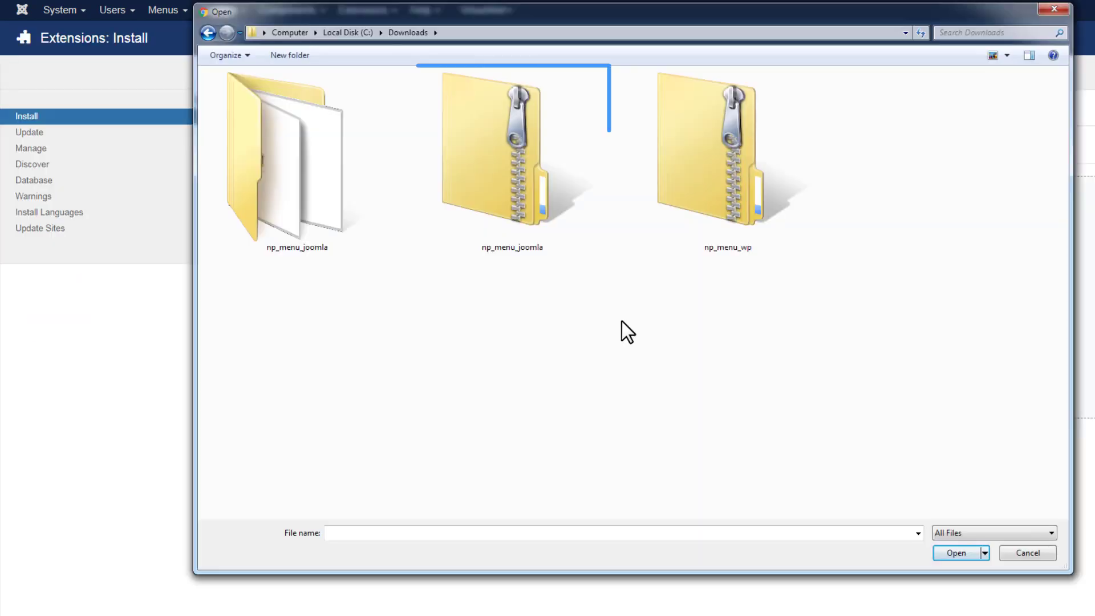
pyautogui.doubleClick(528, 191)
# Browse into np_menu_joomla\extensions to pick the nicepage extension package
pyautogui.click(754, 412)
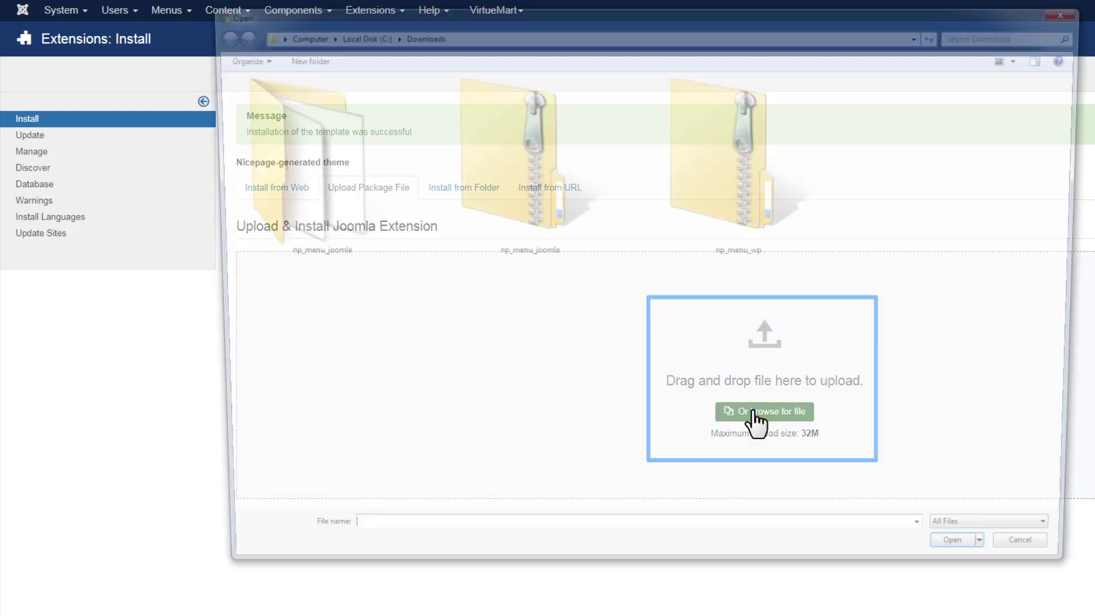
pyautogui.doubleClick(304, 197)
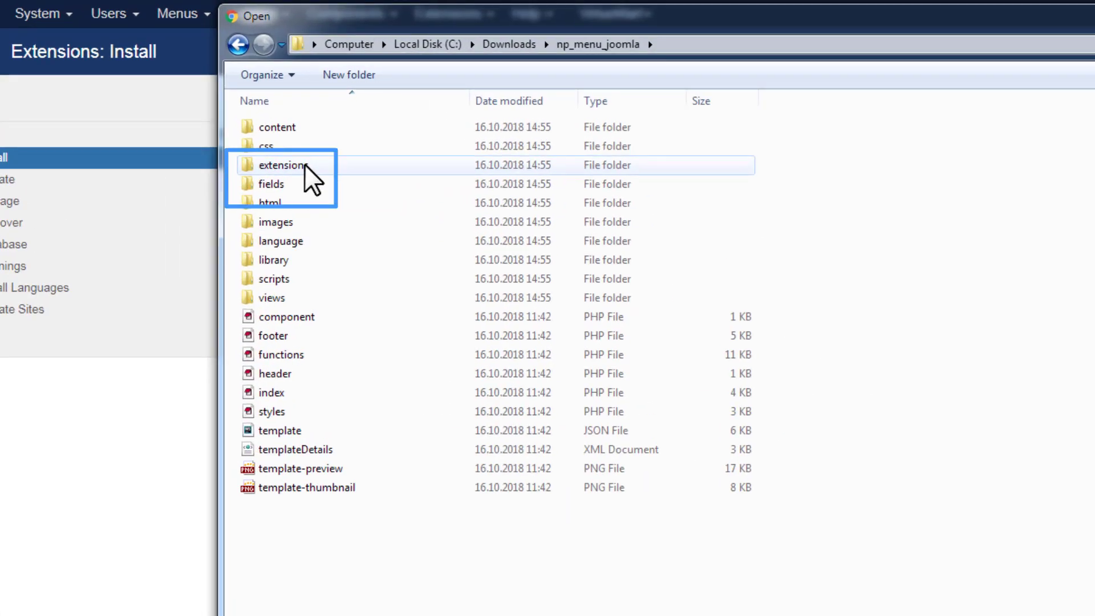
pyautogui.doubleClick(305, 164)
# Upload the nicepage package, then set np_menu_joomla - Default as the default site template style
pyautogui.click(350, 208)
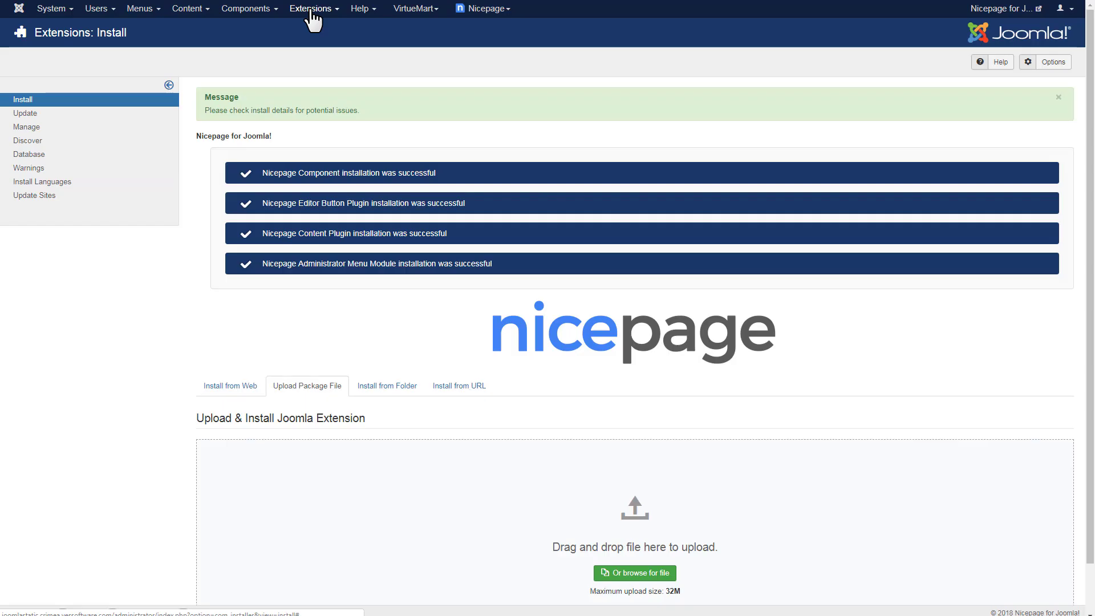
pyautogui.click(311, 11)
pyautogui.moveTo(306, 78)
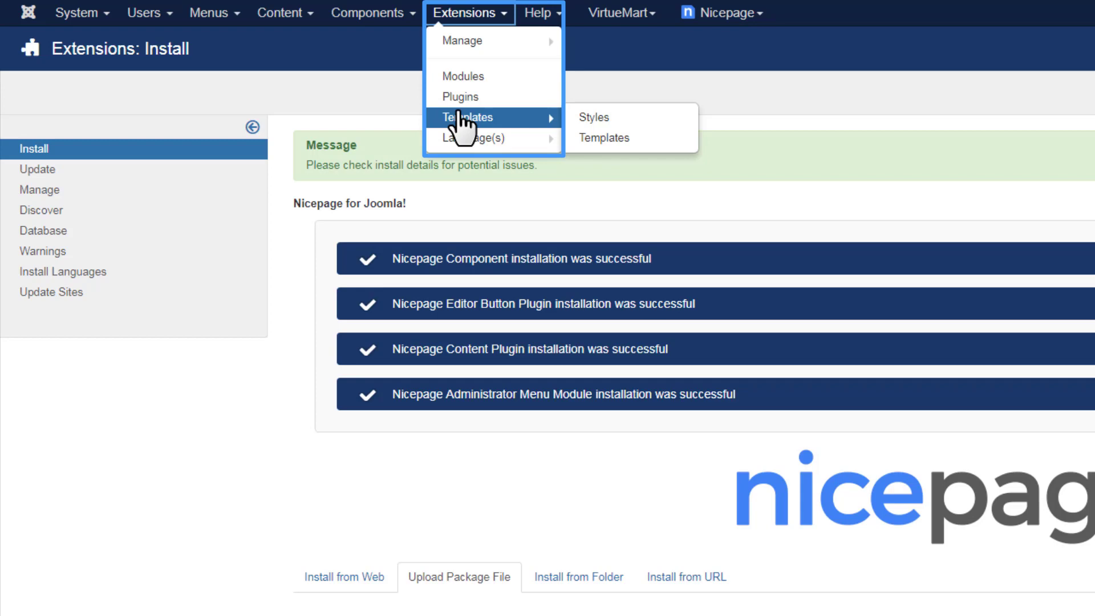
pyautogui.click(594, 117)
pyautogui.click(906, 235)
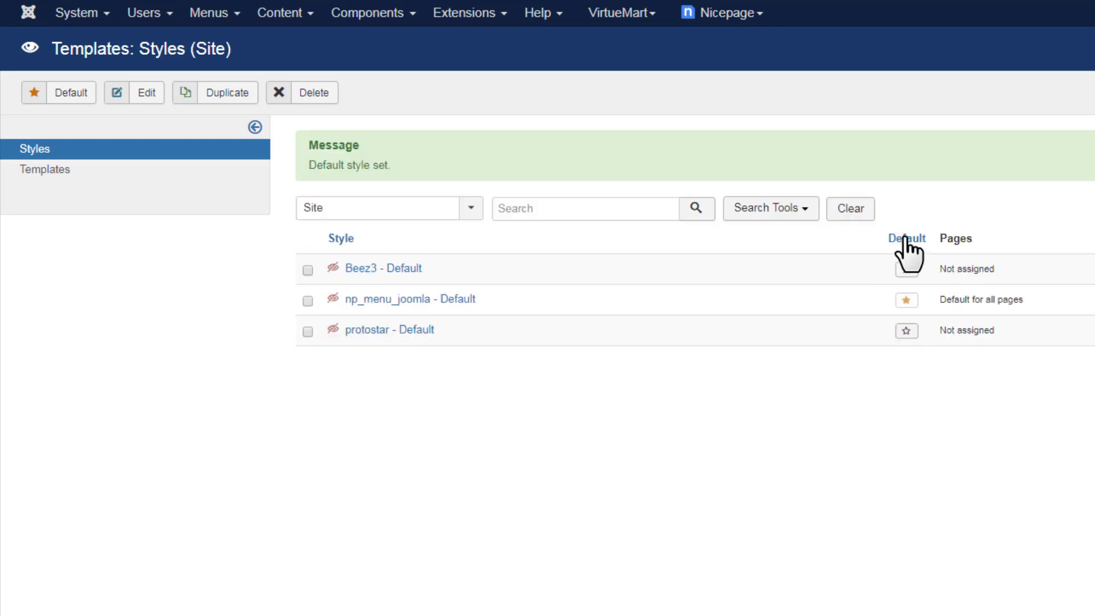
# Import the articles bundled with the np_menu_joomla - Default template into the Joomla site
pyautogui.click(425, 301)
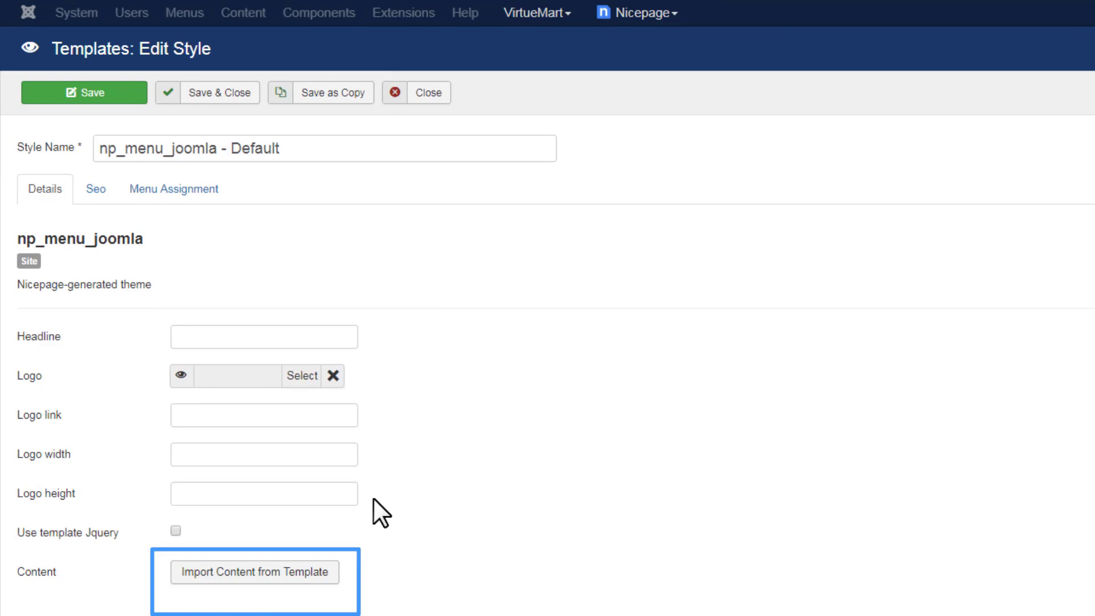
pyautogui.click(306, 575)
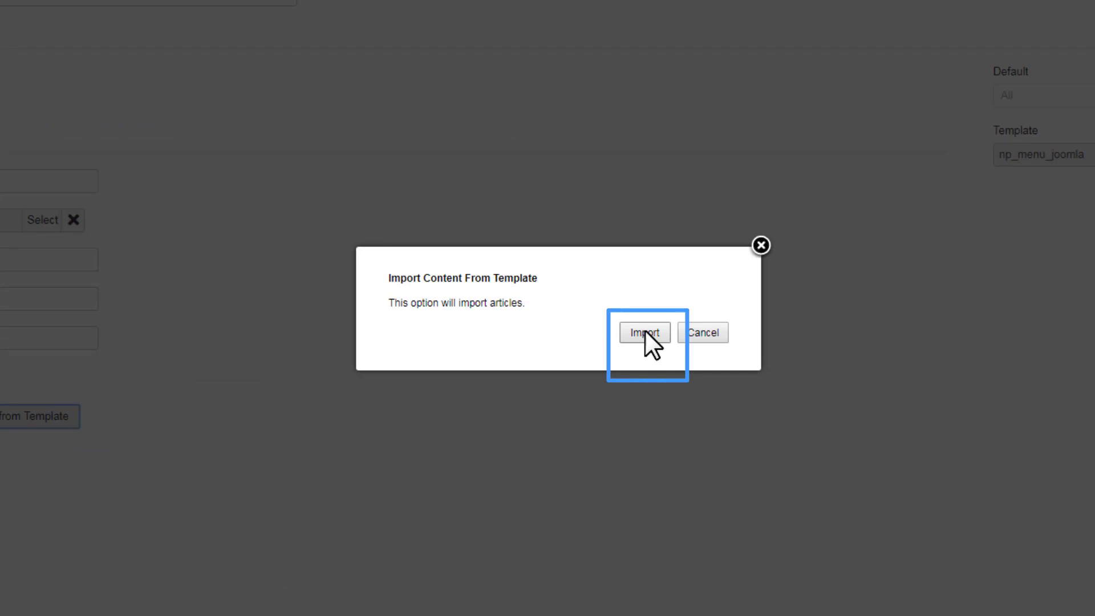
pyautogui.click(645, 333)
pyautogui.click(551, 320)
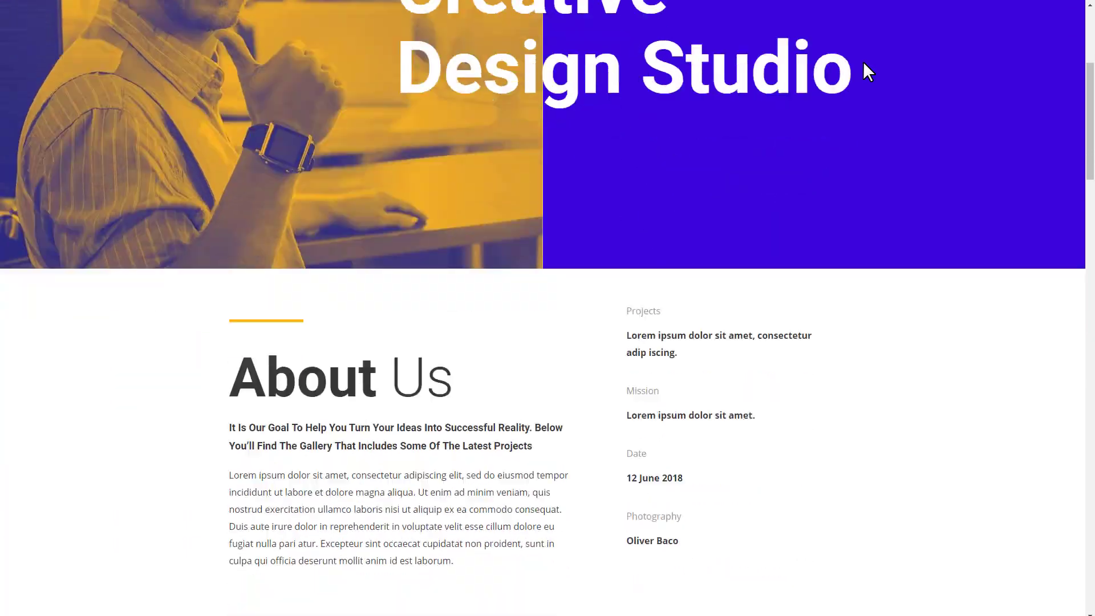
pyautogui.scroll(-15, 864, 60)
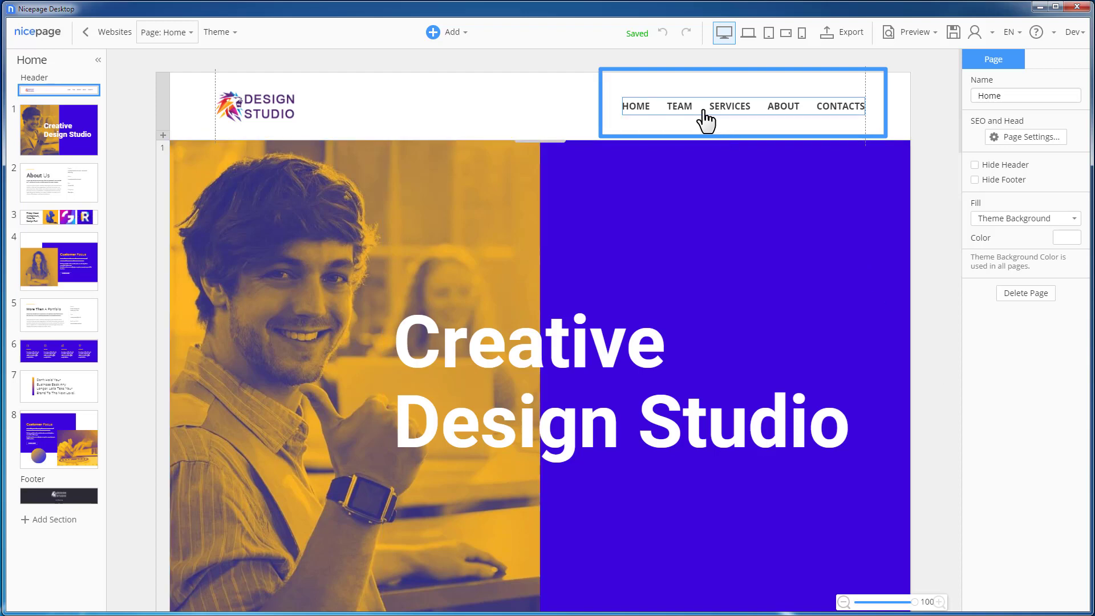
# Add a 'Subpage 1' menu item to the header menu and nest it under About
pyautogui.click(707, 121)
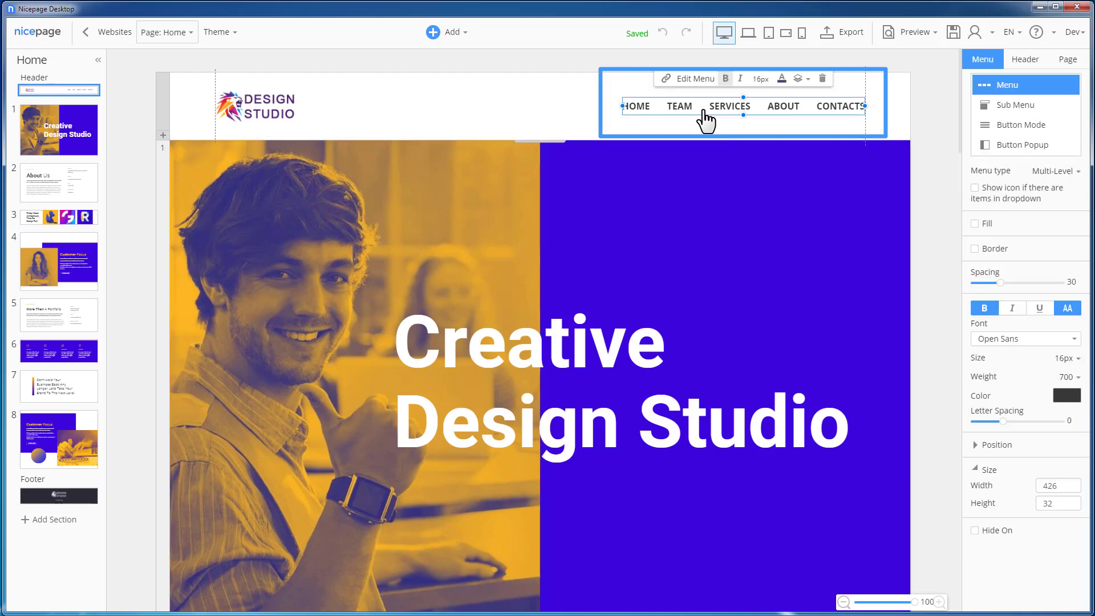
pyautogui.click(696, 78)
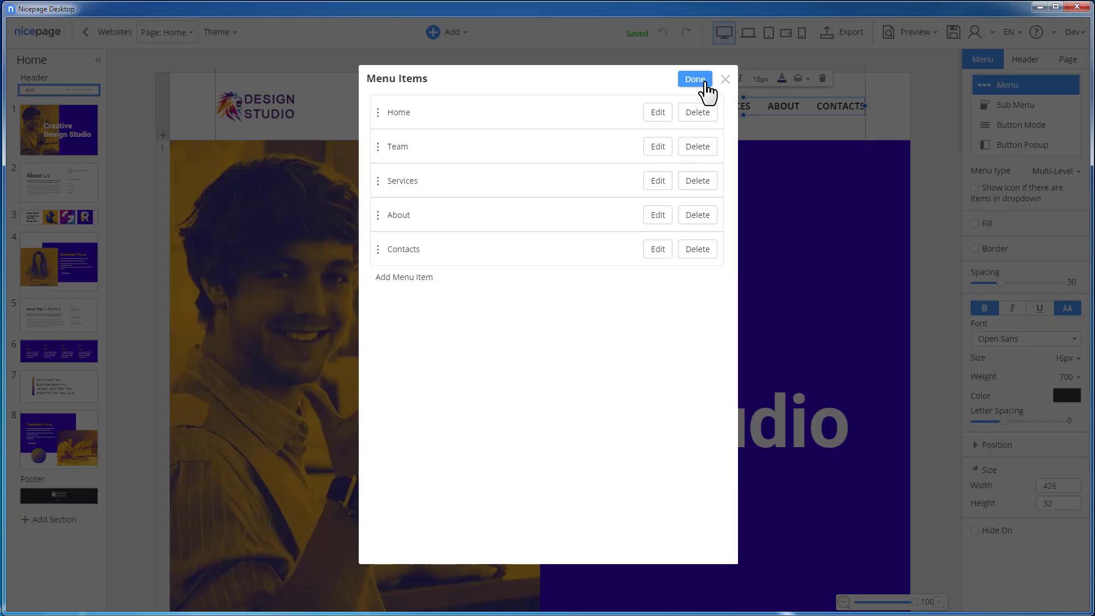
pyautogui.click(411, 283)
pyautogui.click(476, 233)
pyautogui.write('Subpa')
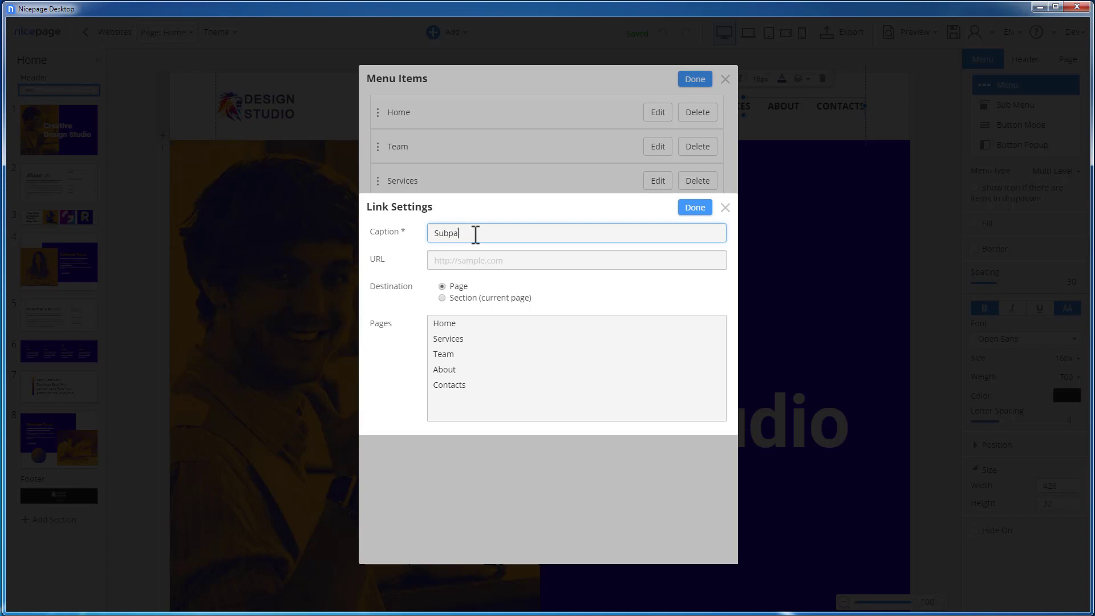
pyautogui.write('ge 1')
pyautogui.click(696, 208)
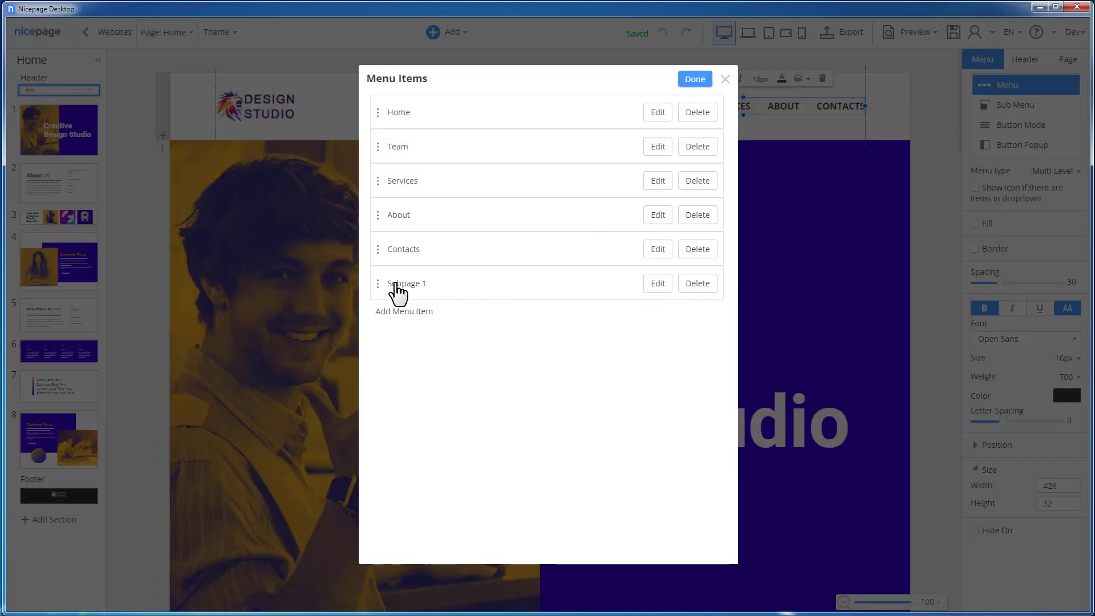
pyautogui.moveTo(396, 285); pyautogui.dragTo(392, 237)
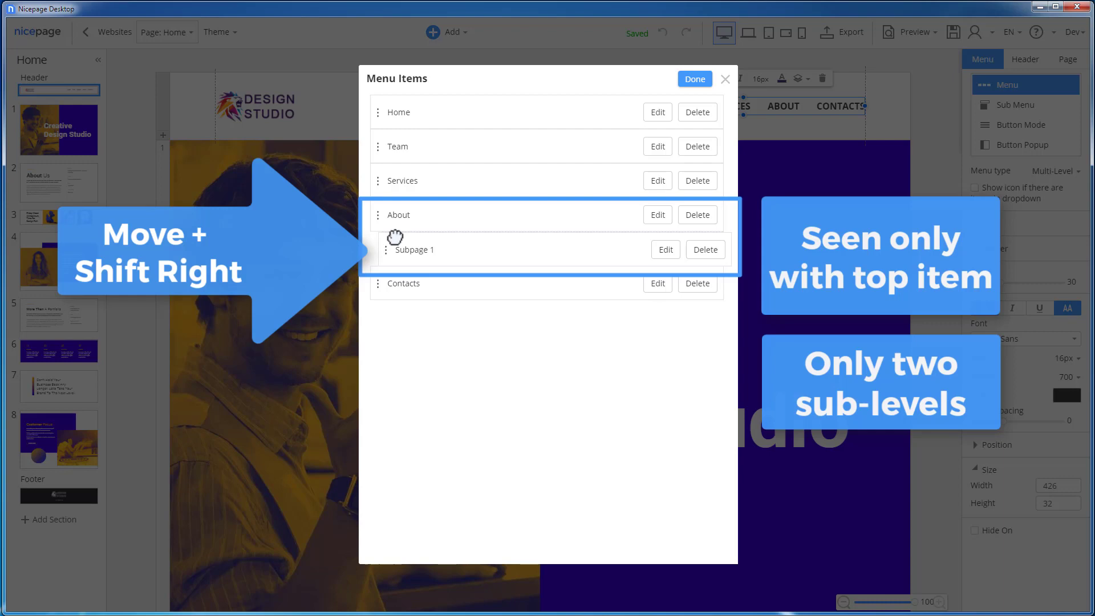
pyautogui.moveTo(394, 236); pyautogui.dragTo(406, 250)
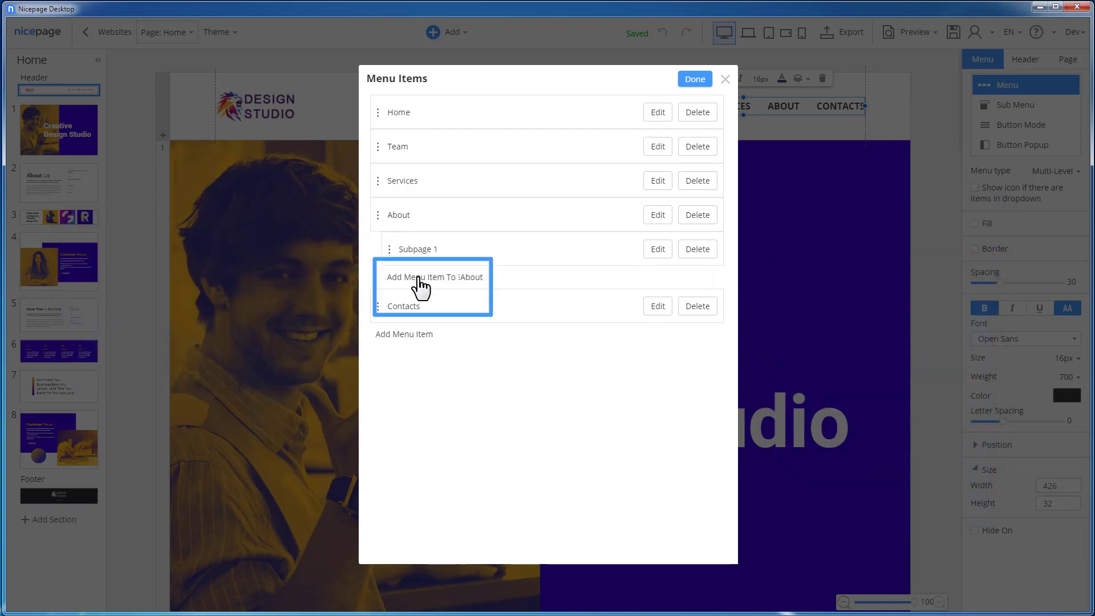
# Add a new sub-item under About and caption it 'Prospects'
pyautogui.click(420, 284)
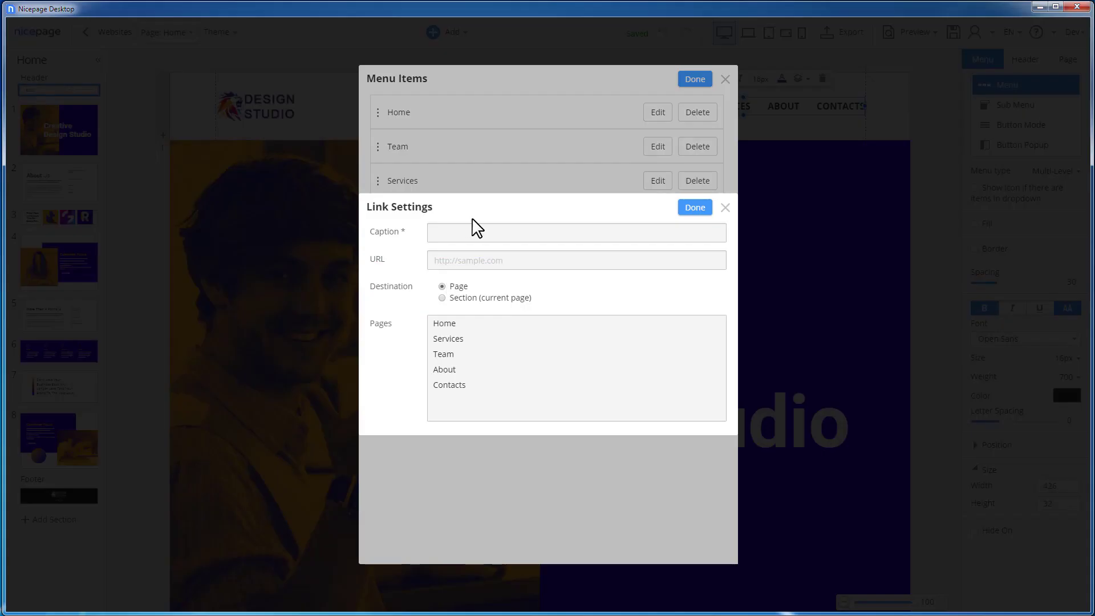
pyautogui.click(465, 234)
pyautogui.write('Subpage 1')
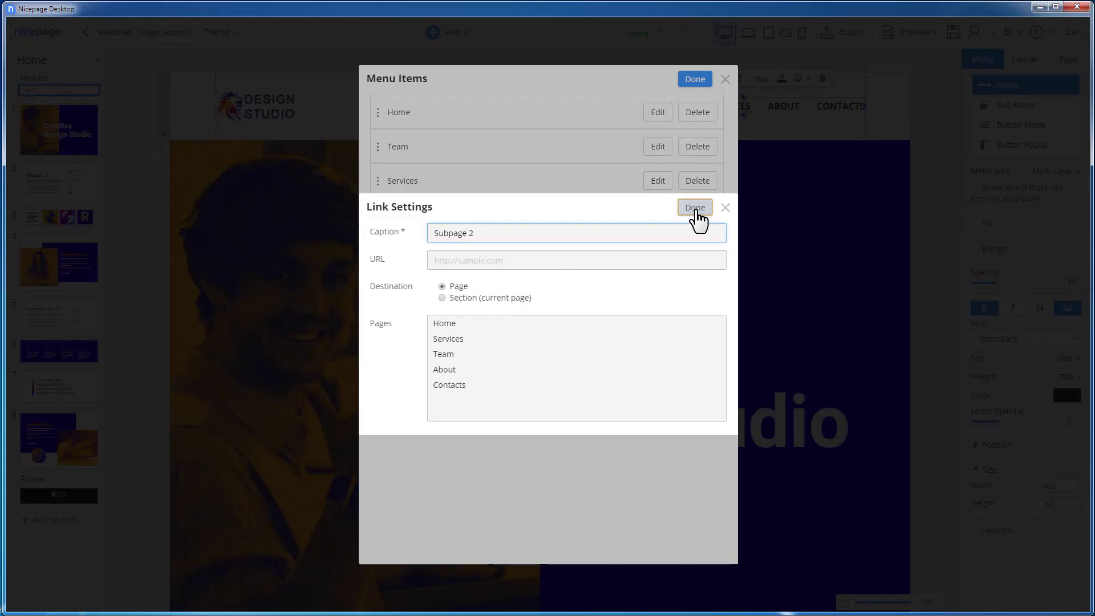
pyautogui.hotkey('ctrl', 'a')
pyautogui.write('Subpage 2')
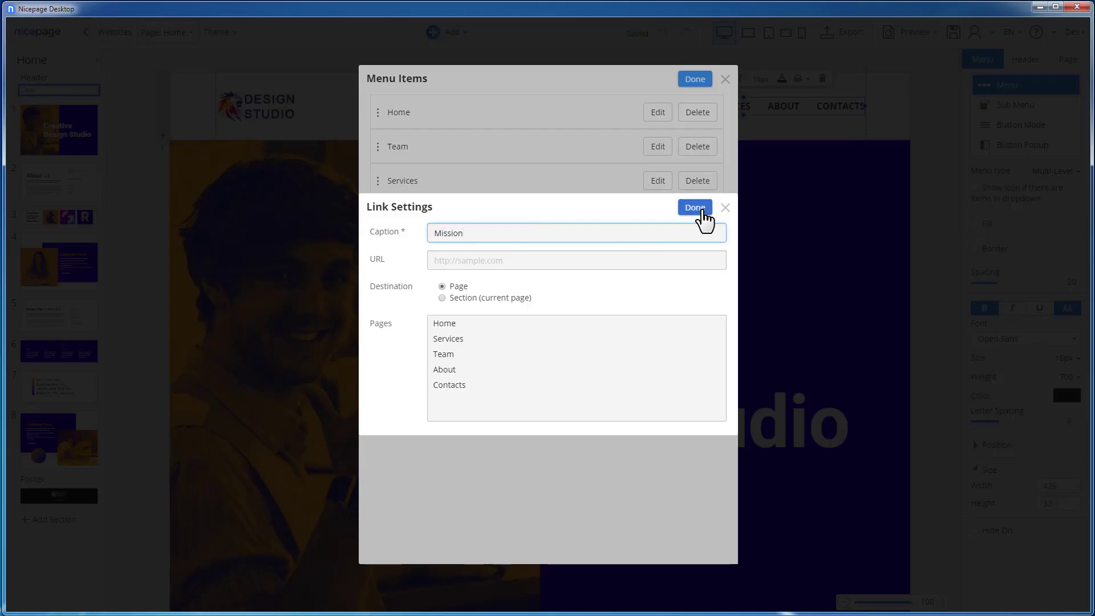
pyautogui.click(697, 209)
pyautogui.click(427, 292)
pyautogui.hotkey('ctrl', 'a')
pyautogui.write('Prospects')
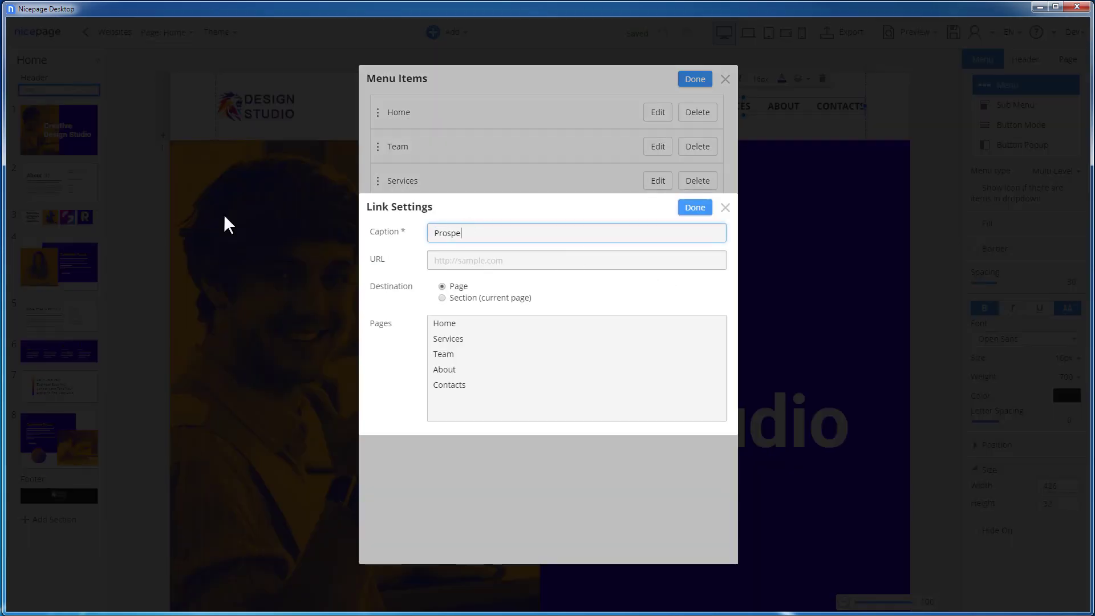
pyautogui.click(694, 207)
# Make Prospects the first About sub-item and move About right after Home
pyautogui.moveTo(394, 299); pyautogui.dragTo(389, 245)
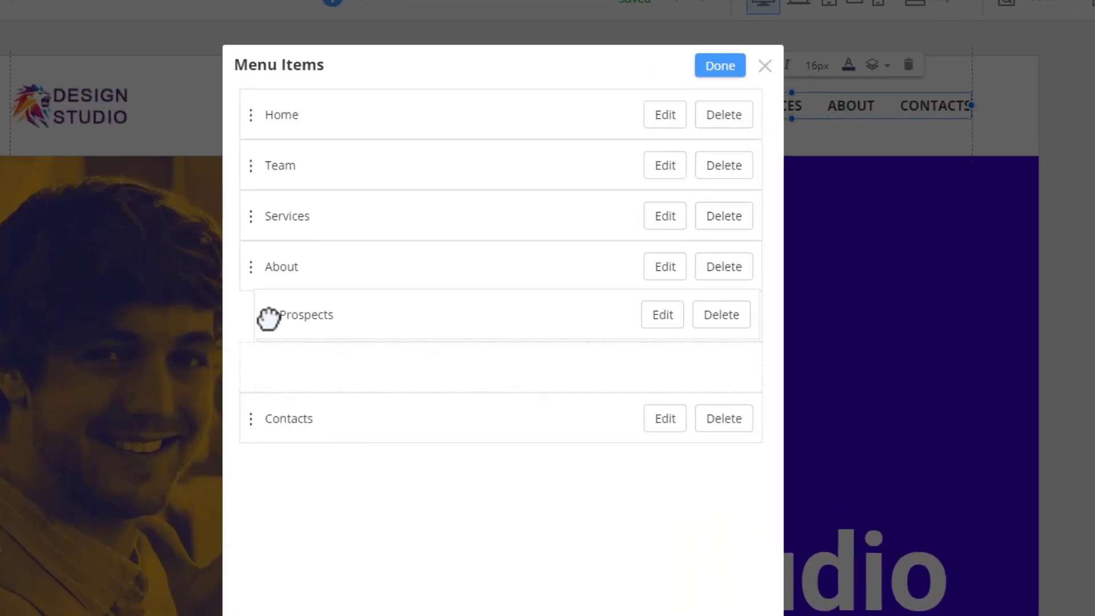
pyautogui.moveTo(268, 311); pyautogui.dragTo(267, 315)
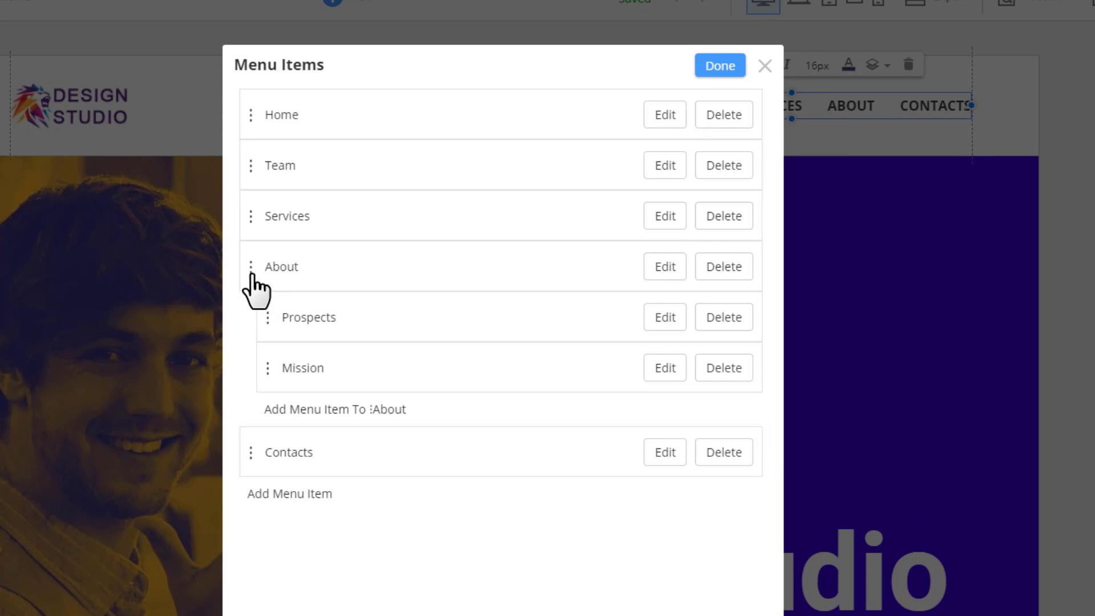
pyautogui.moveTo(251, 264); pyautogui.dragTo(247, 164)
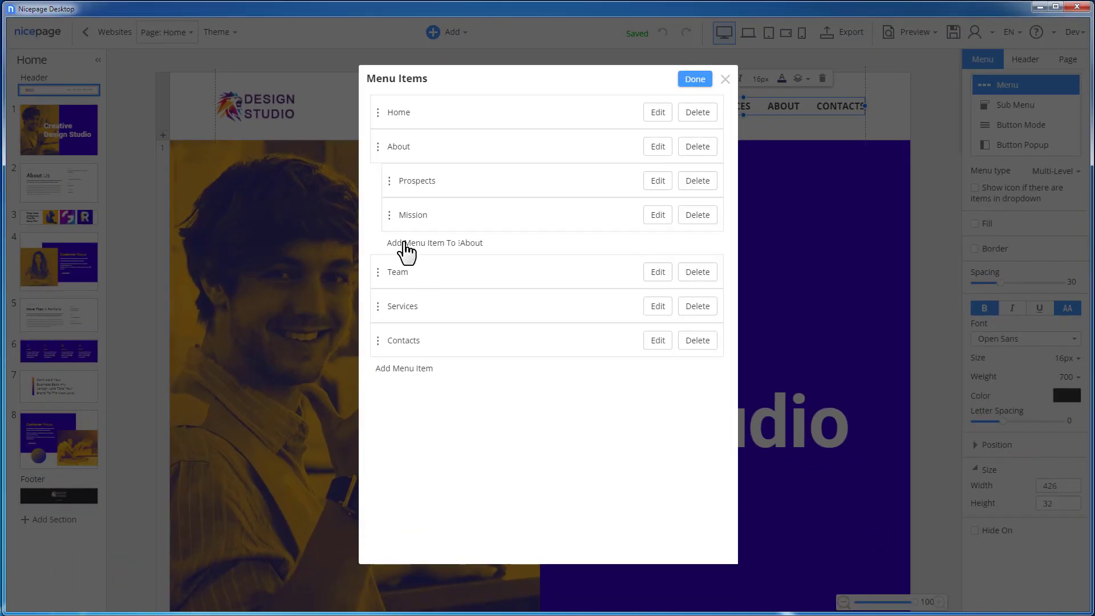
# Remove the extra 'Another Goal' sub-item and finish editing the menu items
pyautogui.click(292, 309)
pyautogui.write('Anothe')
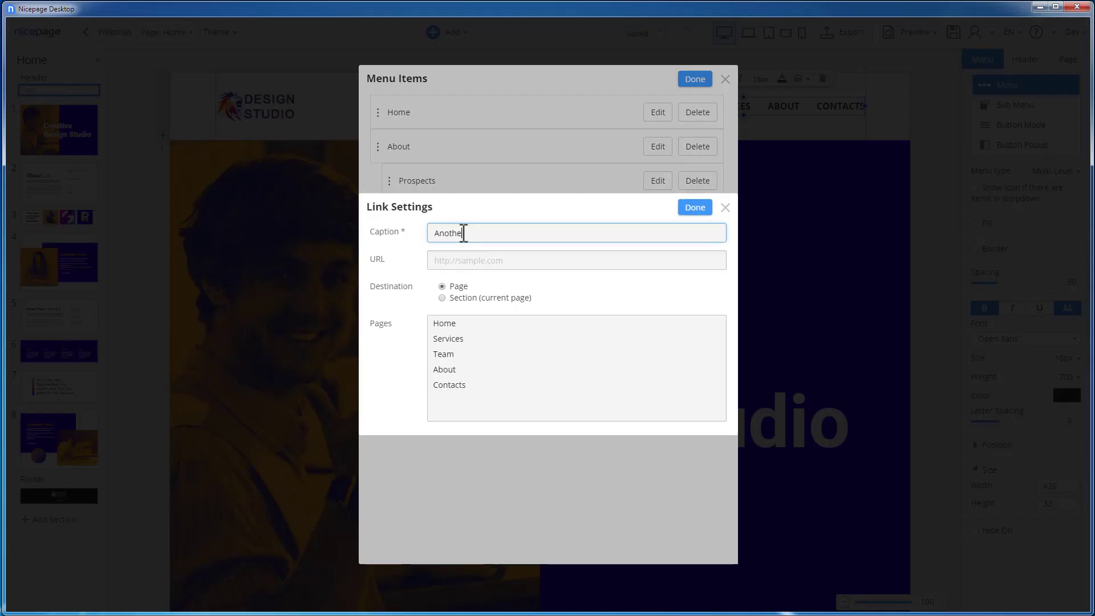
pyautogui.write('r Goal')
pyautogui.click(695, 208)
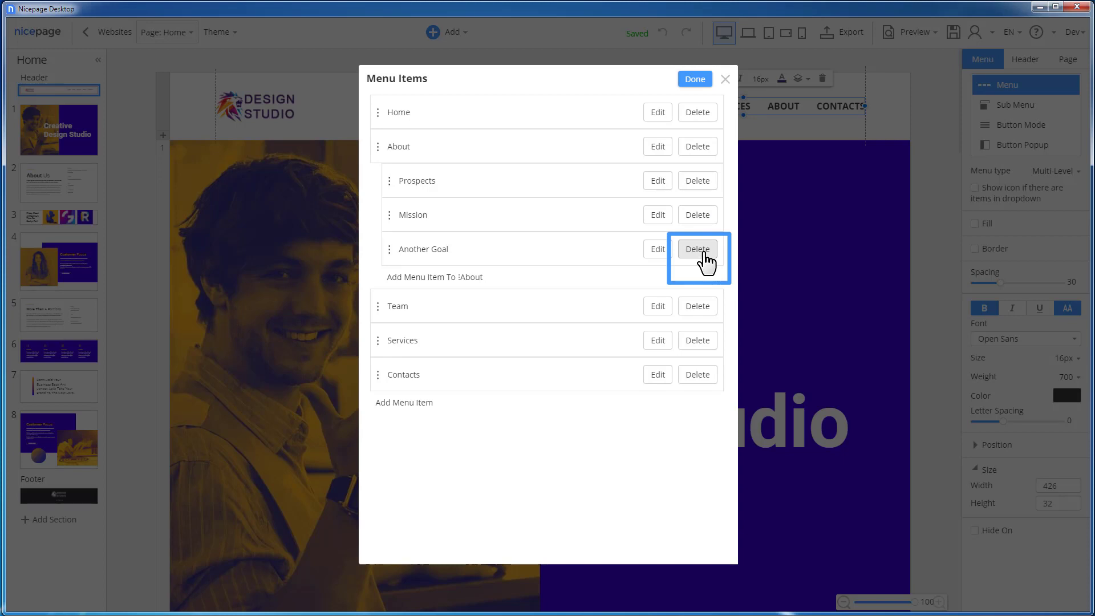
pyautogui.click(697, 249)
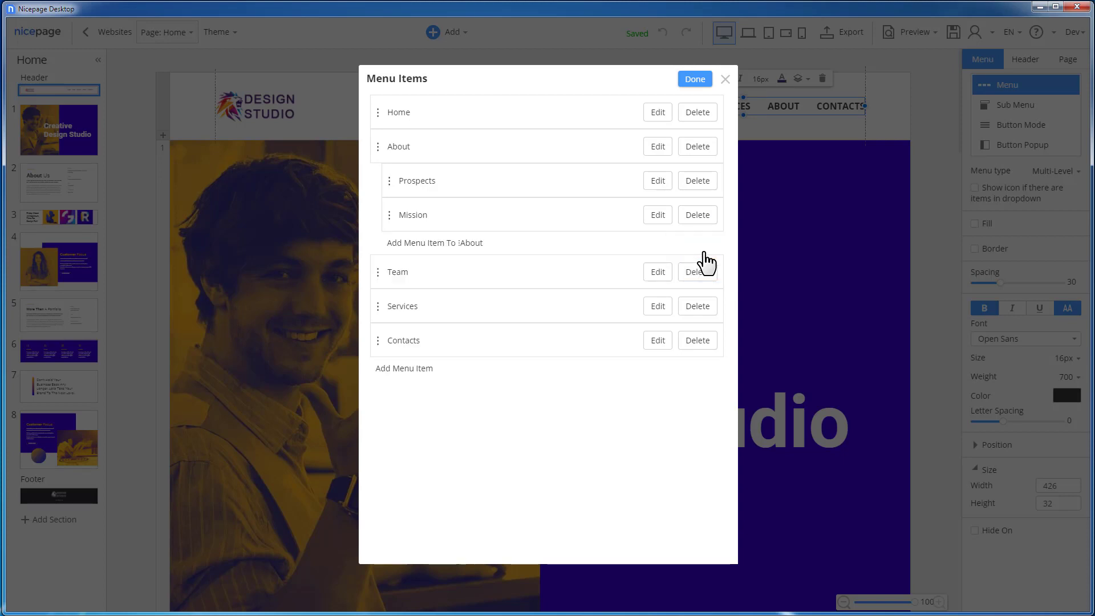
pyautogui.click(696, 80)
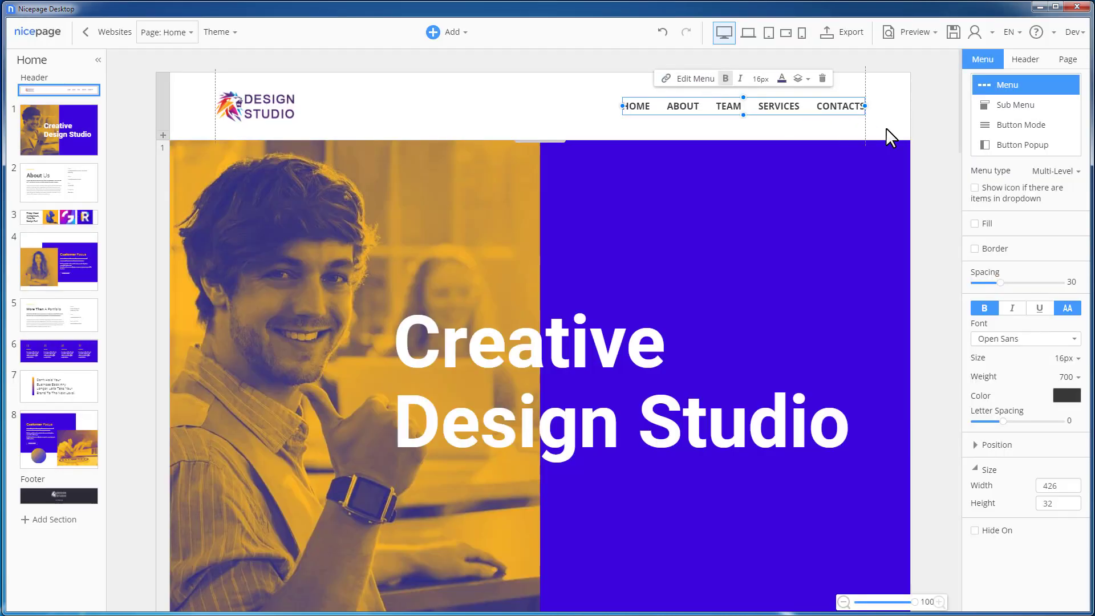
pyautogui.click(885, 128)
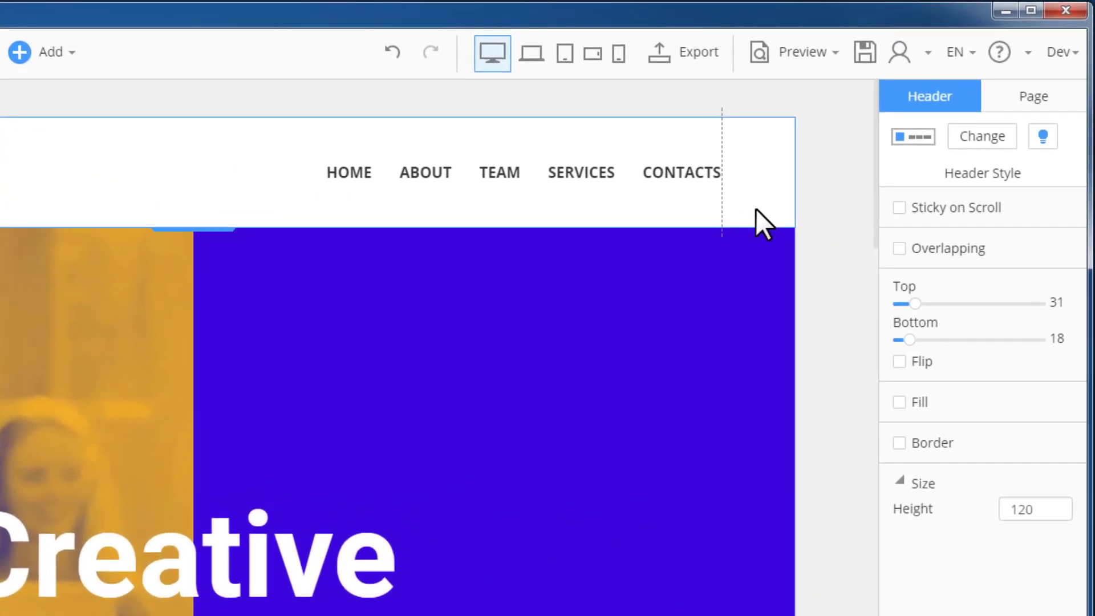
pyautogui.moveTo(431, 191)
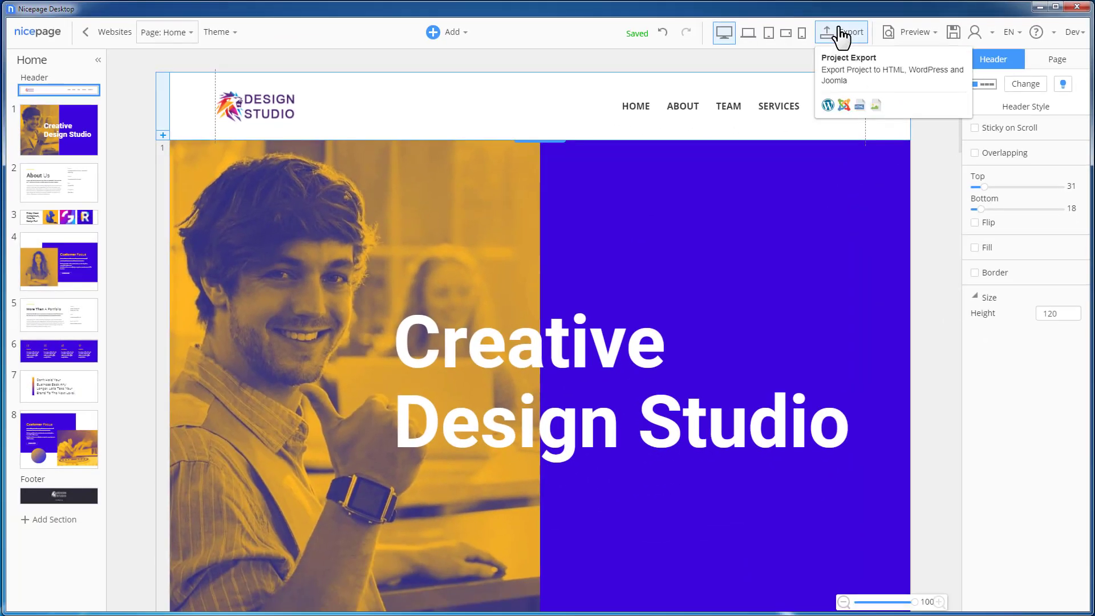
# Export the theme and pages with Joomla as the target for the np_menu_joomla package
pyautogui.click(839, 30)
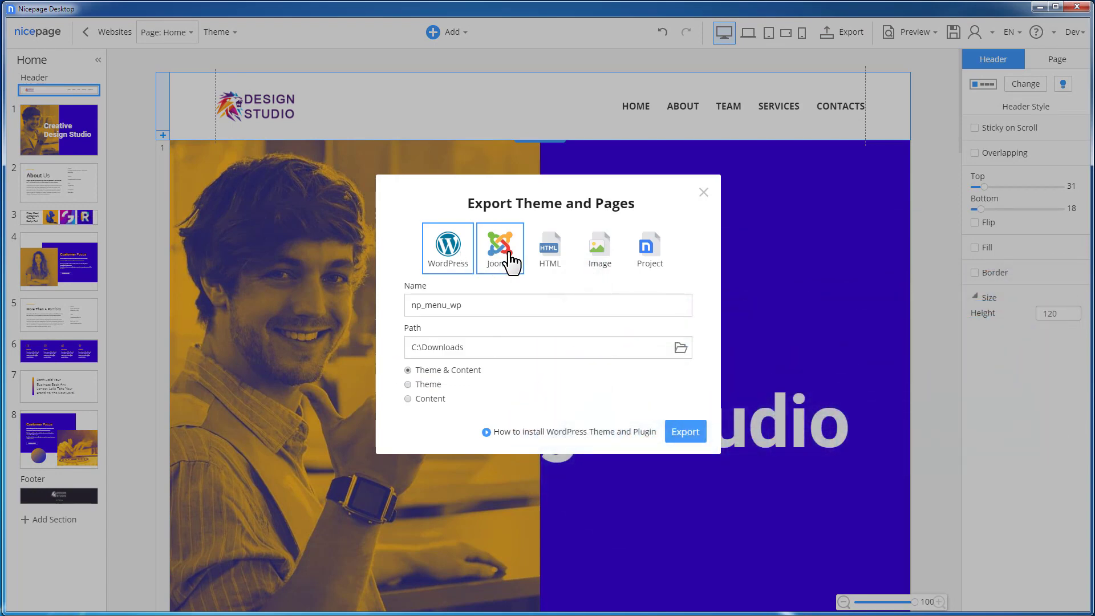
pyautogui.click(512, 264)
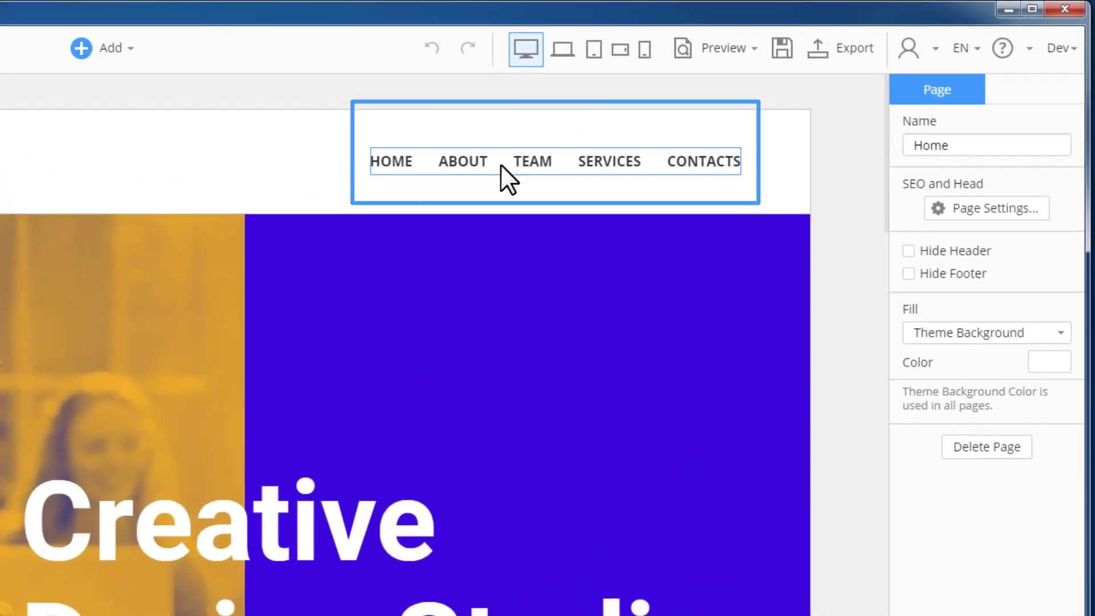
# Switch the header menu to Button Mode with the hamburger shown on desktop and laptop too
pyautogui.click(501, 165)
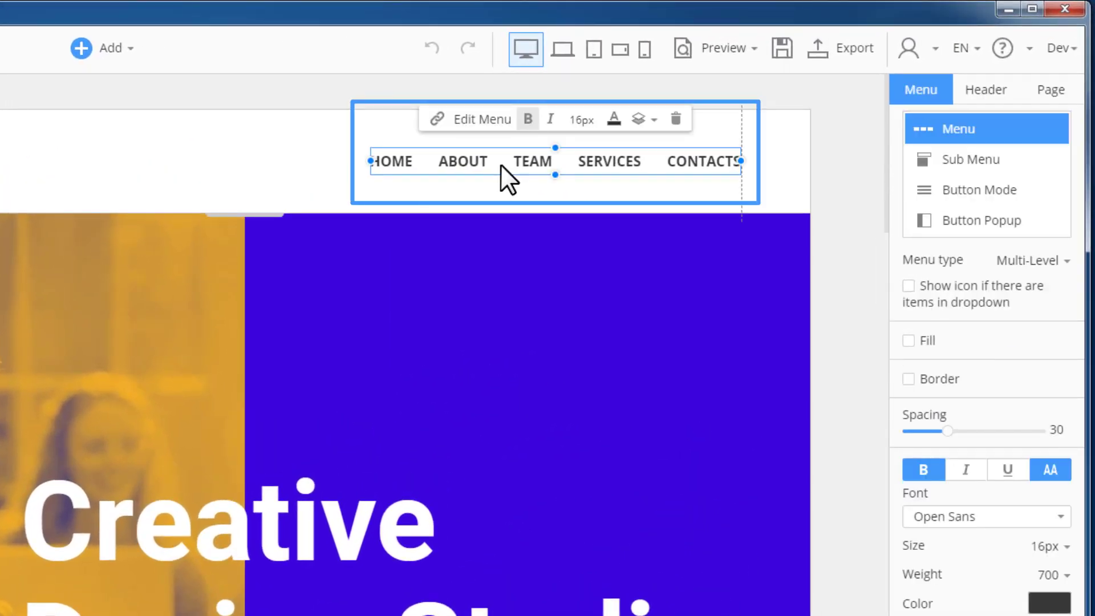
pyautogui.click(1002, 192)
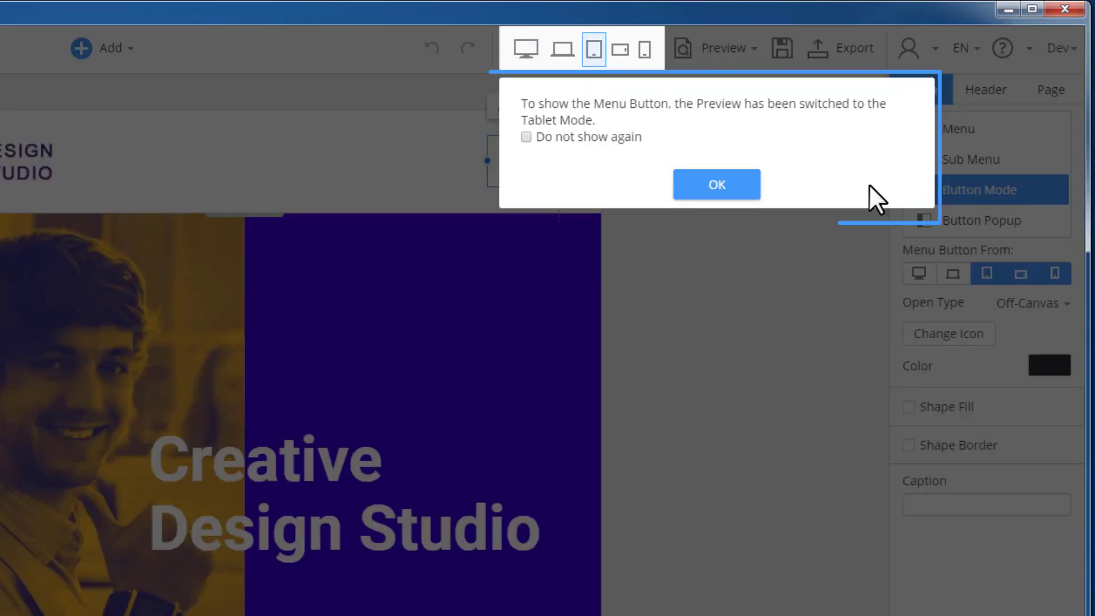
pyautogui.click(701, 185)
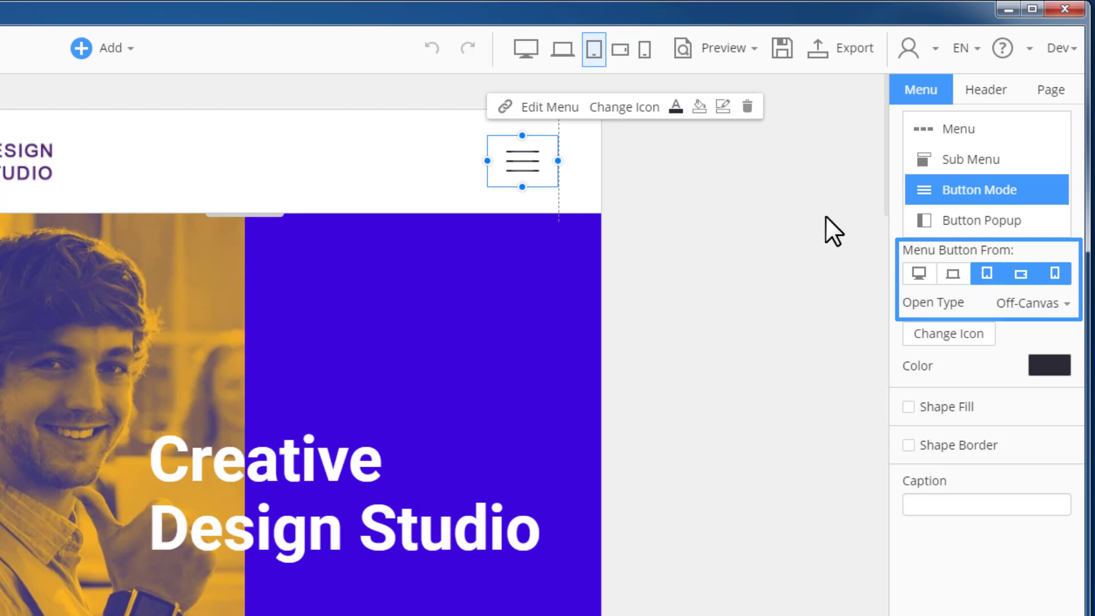
pyautogui.click(920, 274)
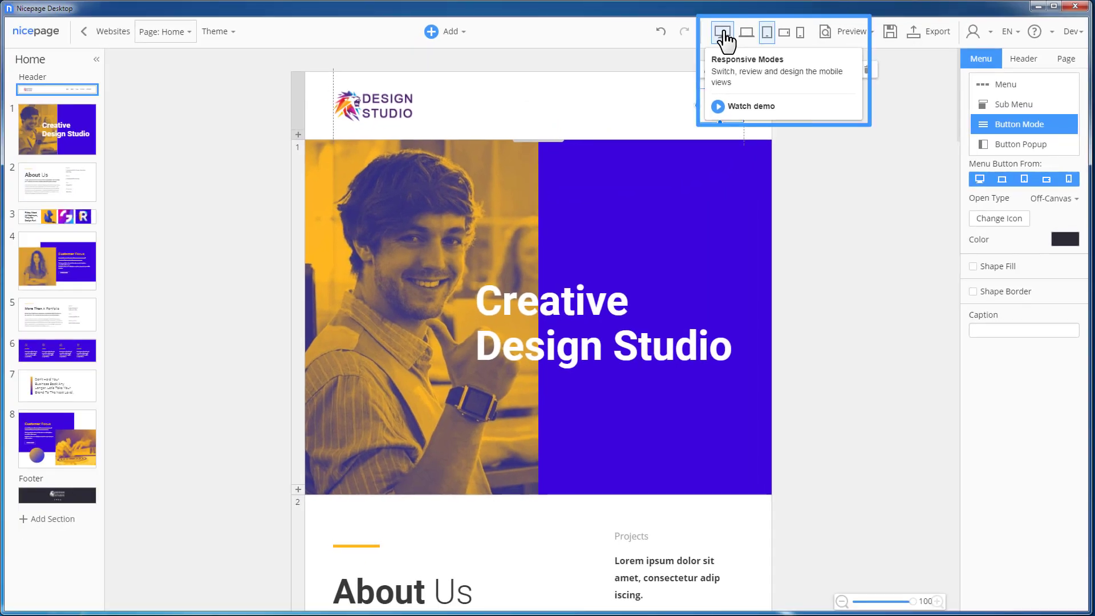
# Return to desktop view and check the hamburger's off-canvas panel, then close it
pyautogui.click(724, 34)
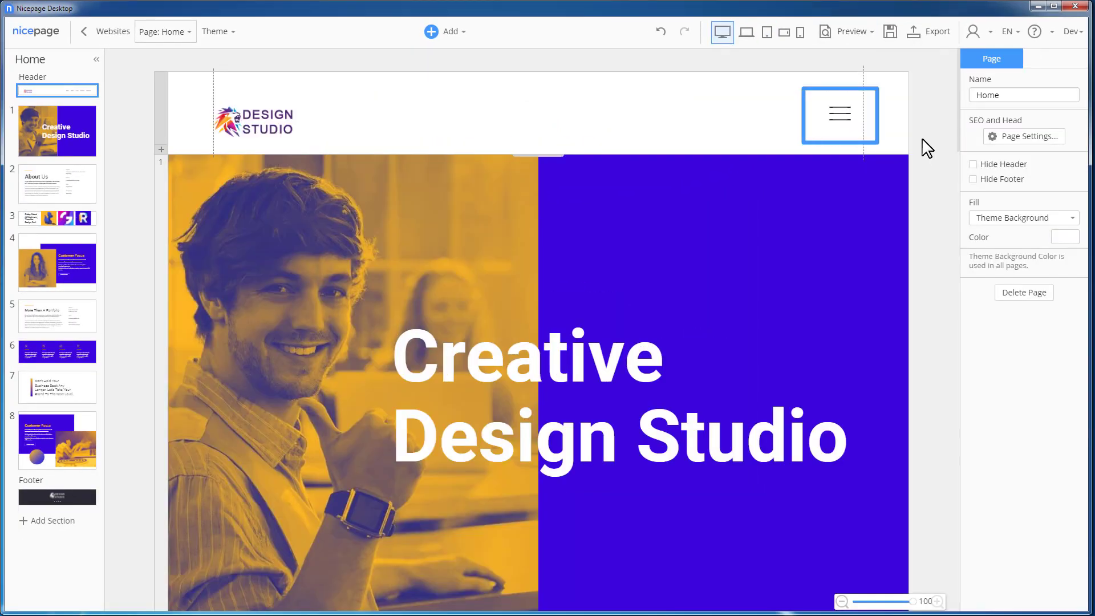
pyautogui.click(841, 118)
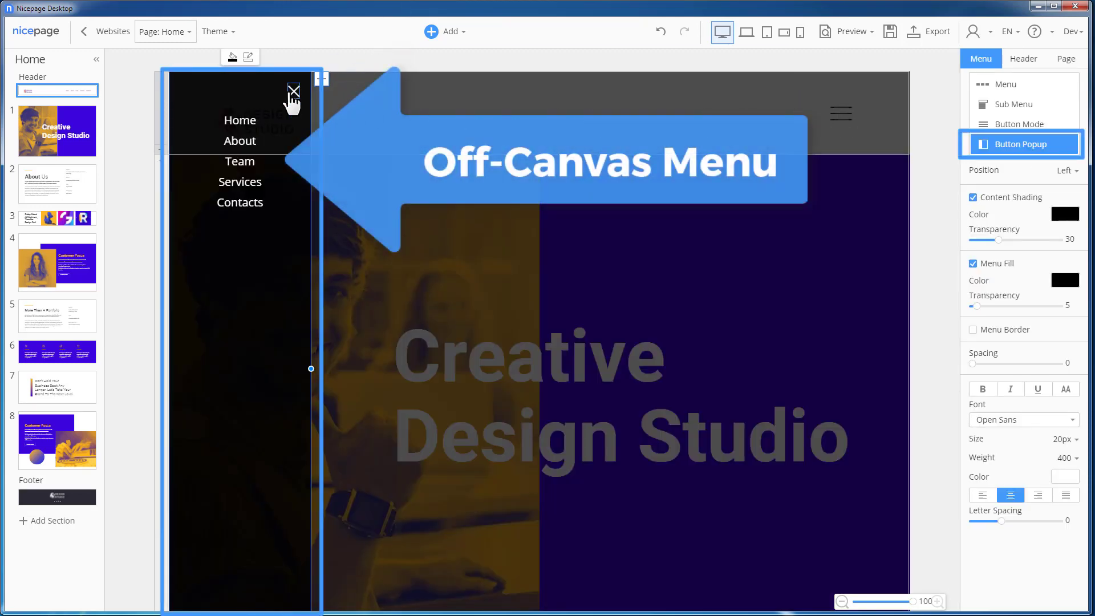
pyautogui.click(292, 93)
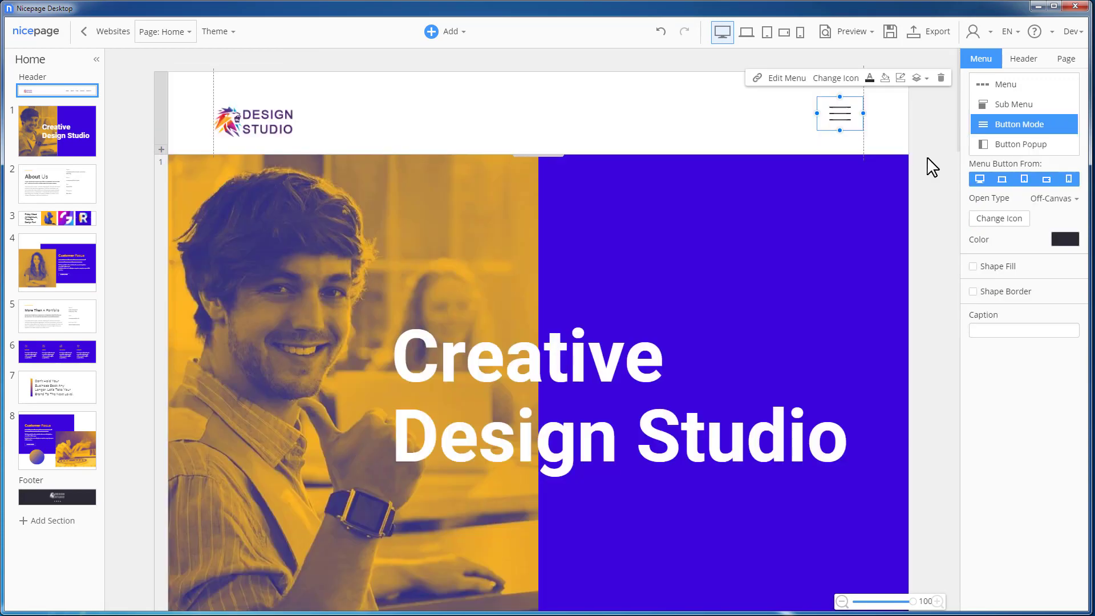
pyautogui.click(929, 166)
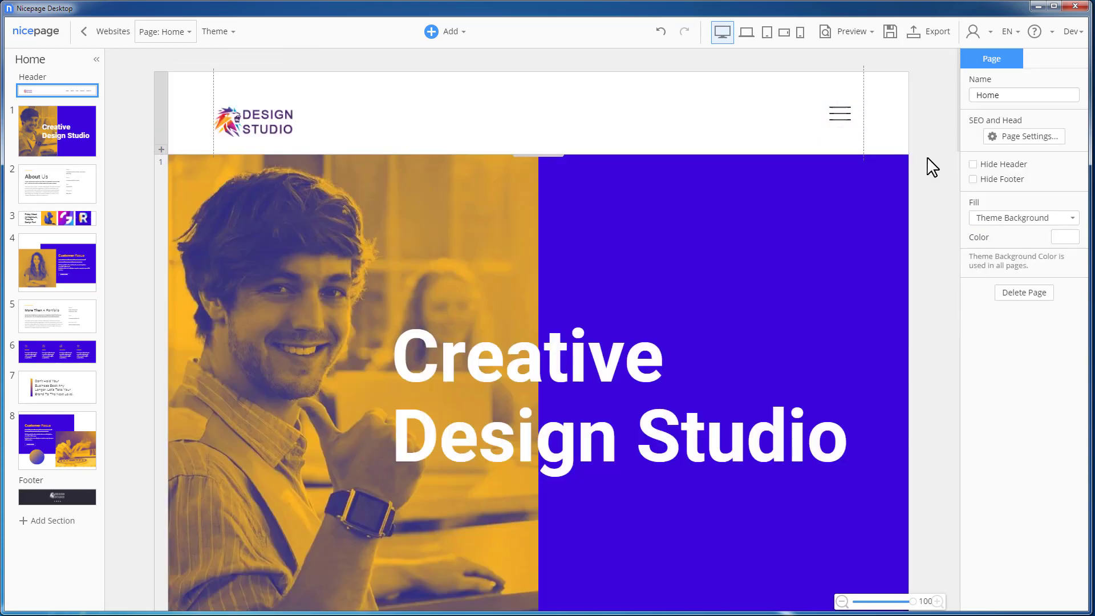
pyautogui.click(860, 33)
pyautogui.click(841, 64)
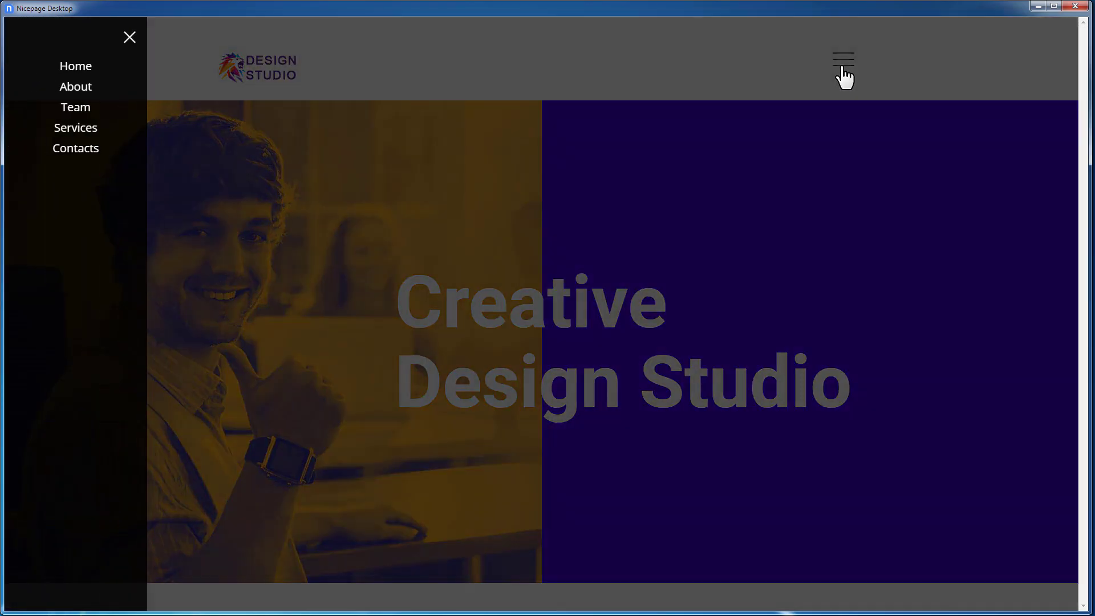
pyautogui.click(89, 89)
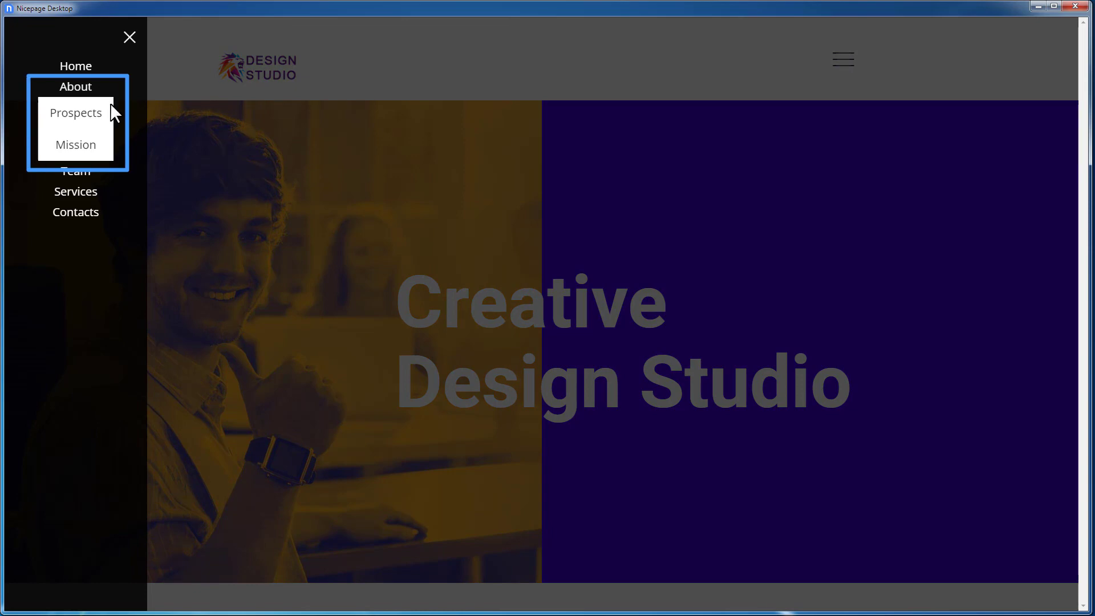
pyautogui.click(130, 38)
pyautogui.press('Escape')
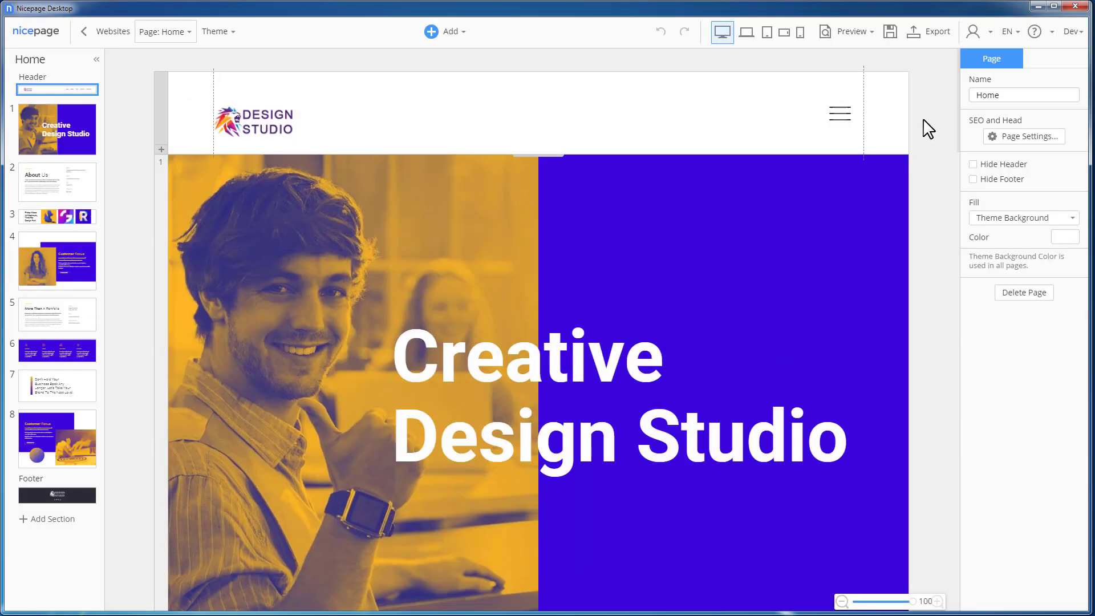